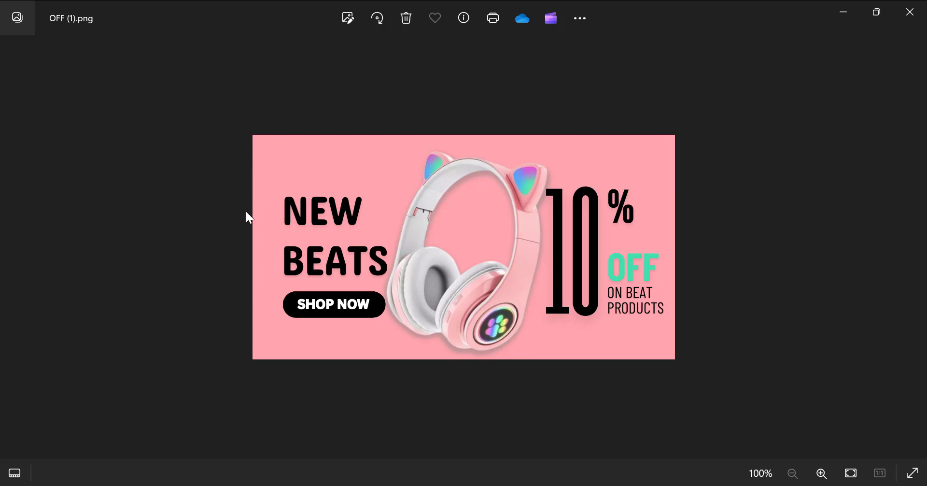
Step: Examine the finished pink headphone sale banner up close and switch to the Canva home page
double_click(280, 233)
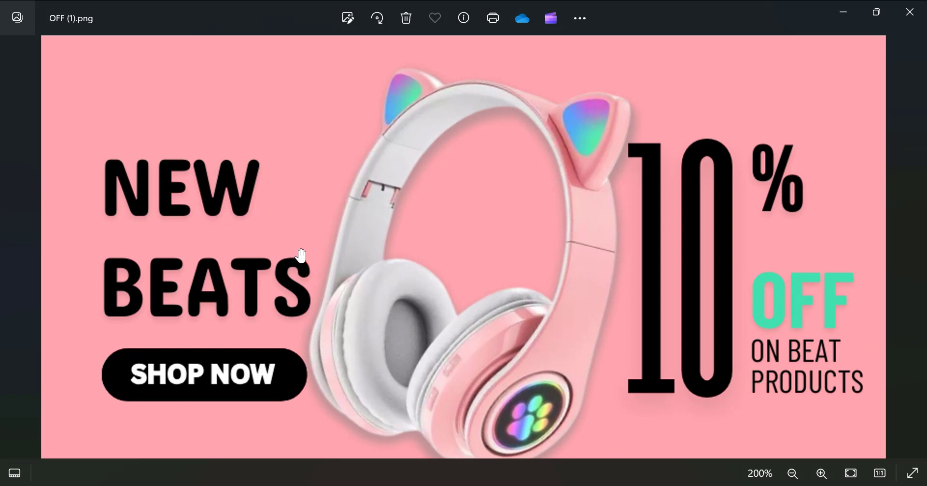
scroll(299, 254, down, 1)
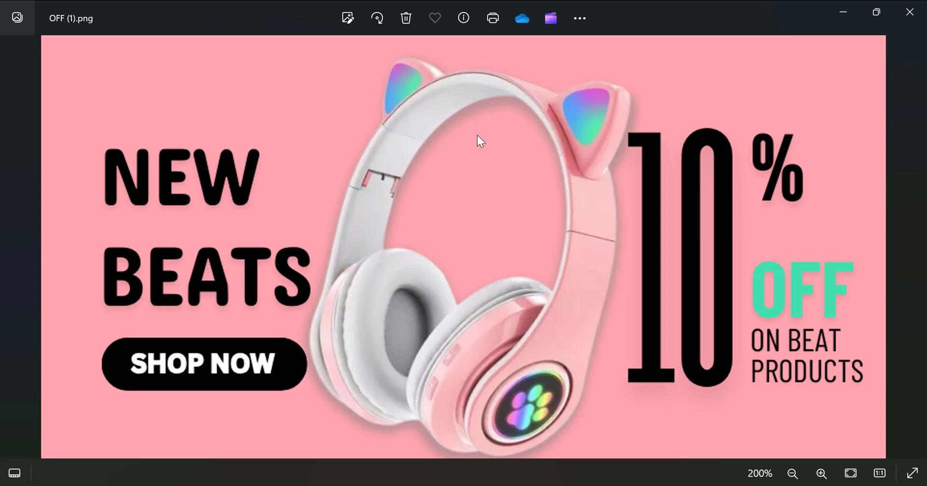
key(alt+Tab)
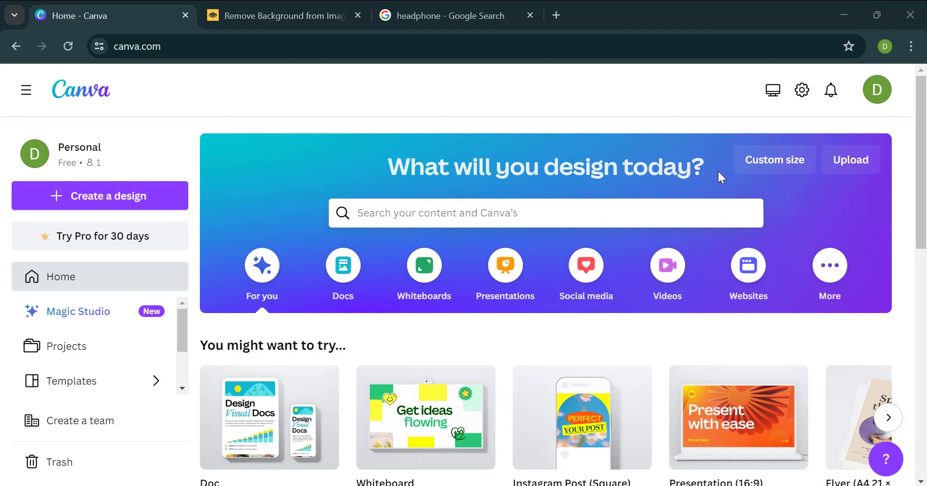
Step: Create a new custom-size design 875 px wide and 465 px high
click(762, 166)
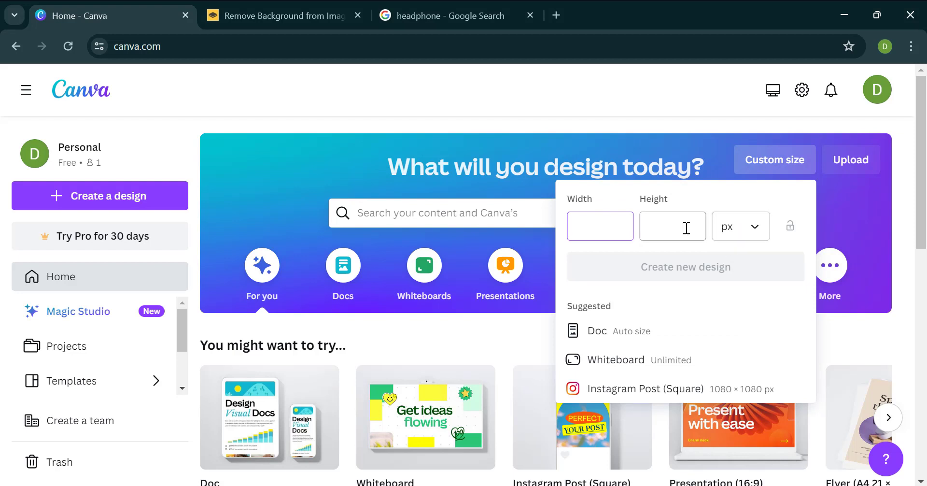
text(8)
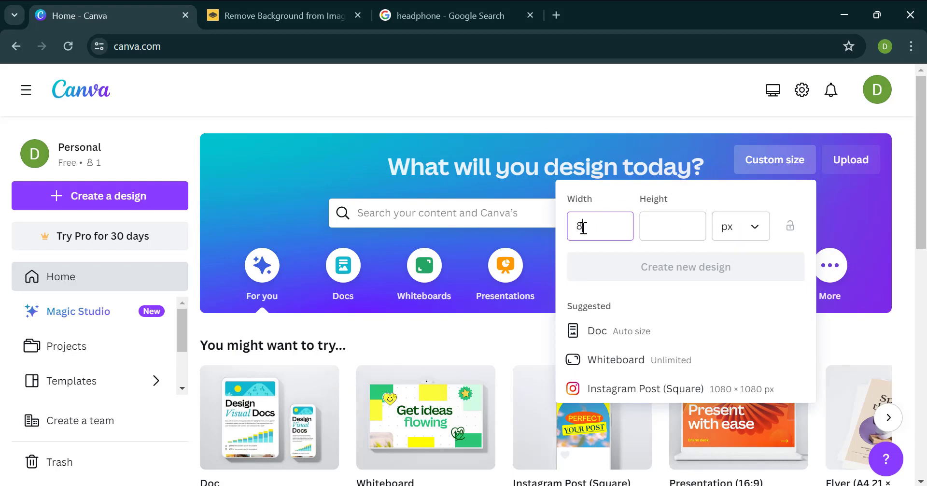
text(65)
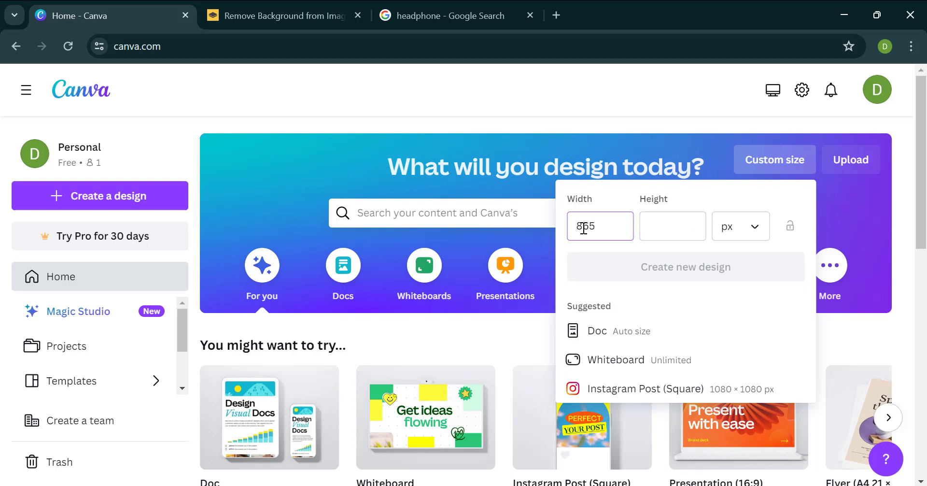
click(642, 230)
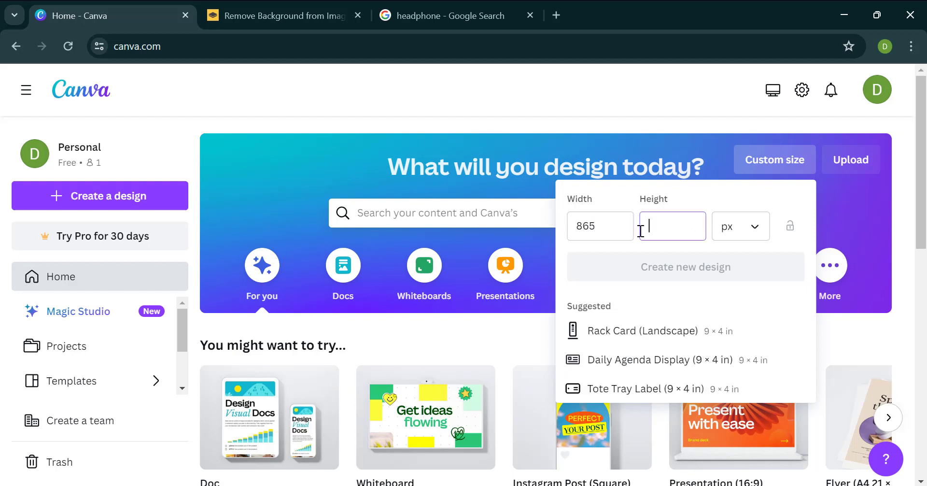
click(586, 230)
key(Delete)
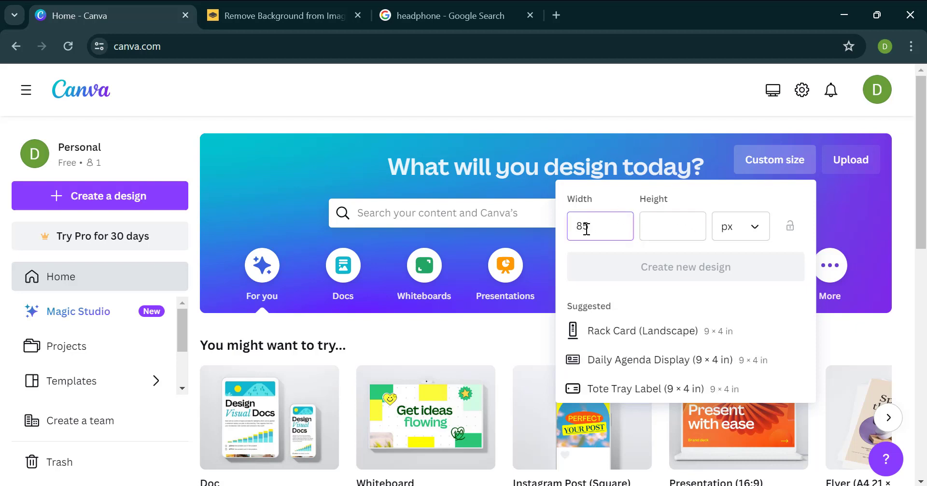
text(7)
click(662, 232)
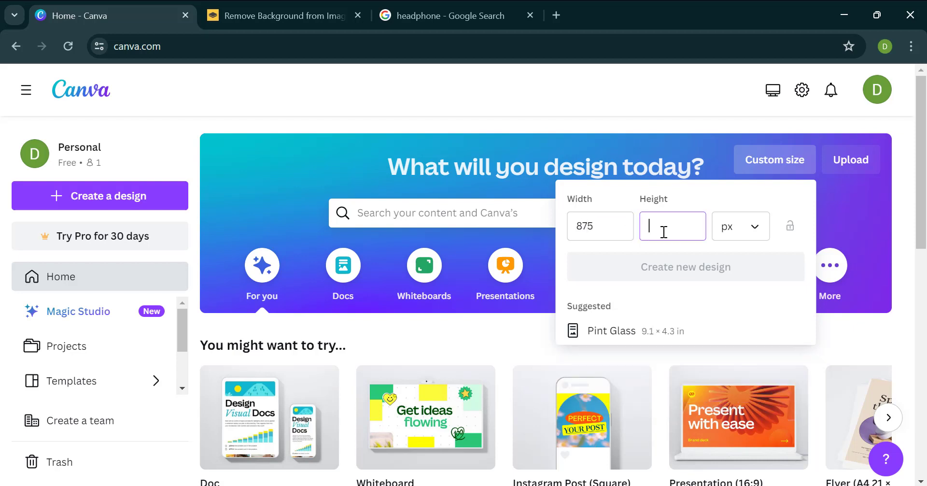
text(465)
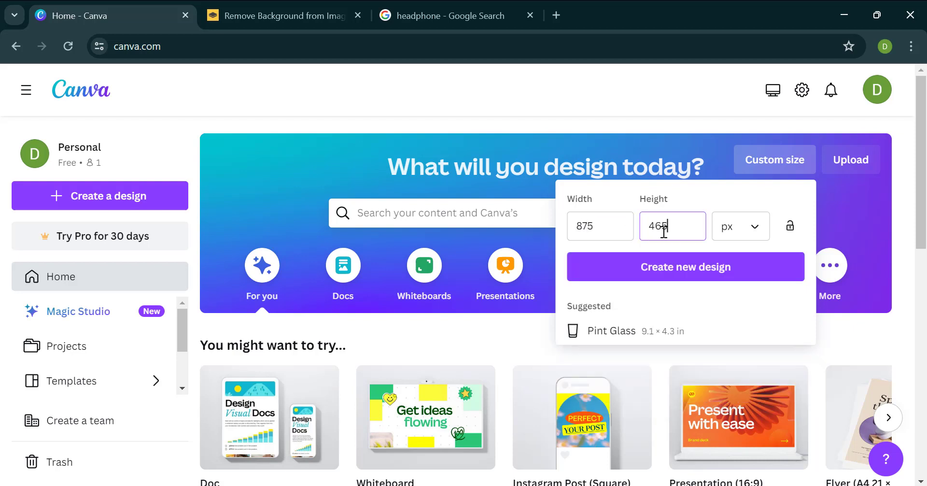
click(685, 268)
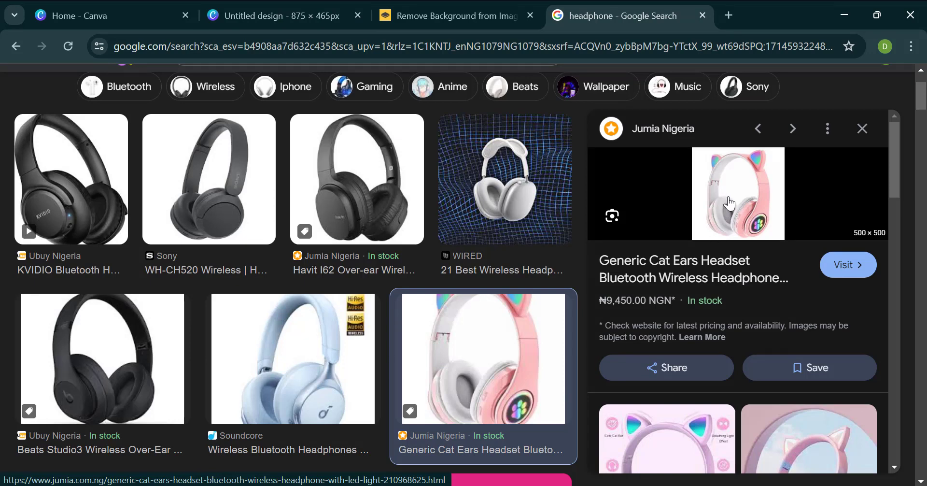
Step: Remove the background from the pink cat-ear headphone picture with remove.bg and return to the blank Canva design
drag(731, 203, 656, 248)
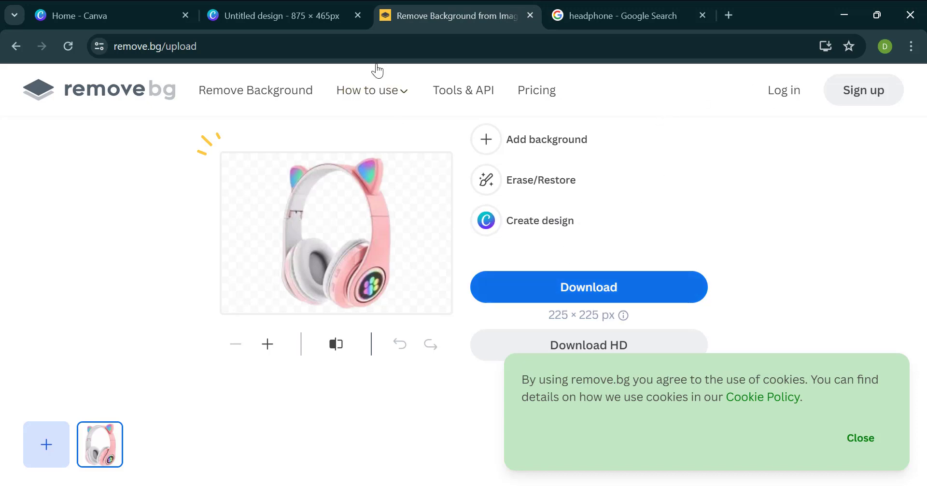
click(286, 1)
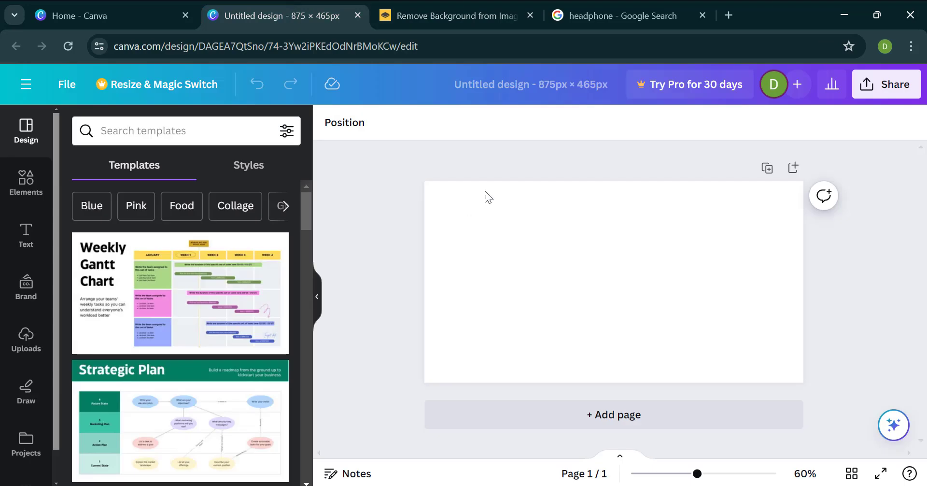
Step: Upload the image 1-removebg-preview from Downloads and place it on the blank page
click(647, 236)
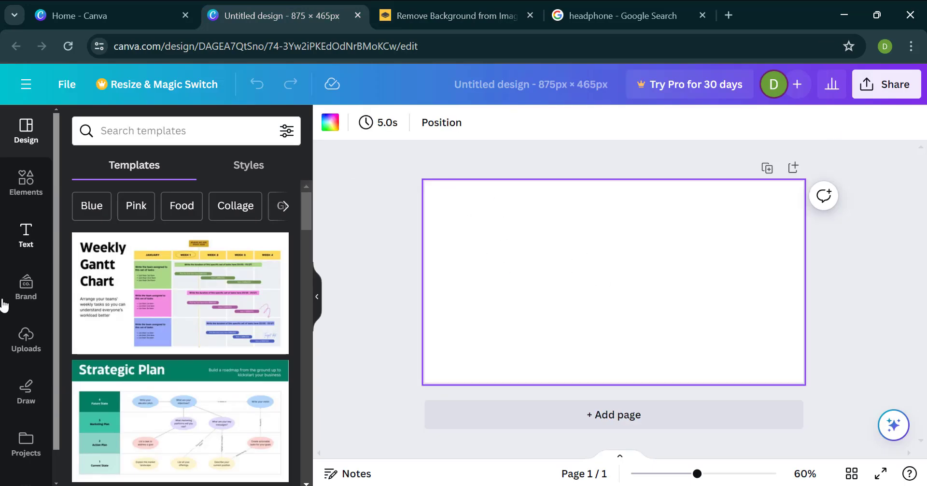
click(18, 355)
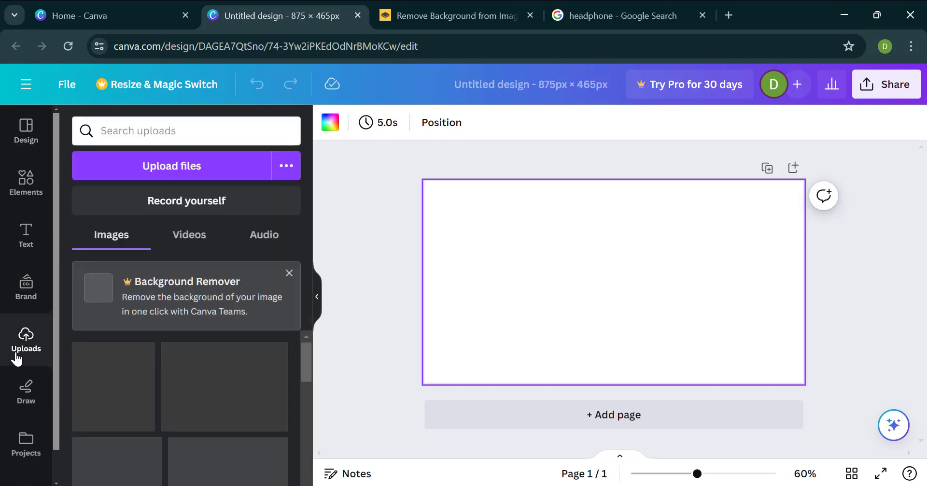
click(141, 173)
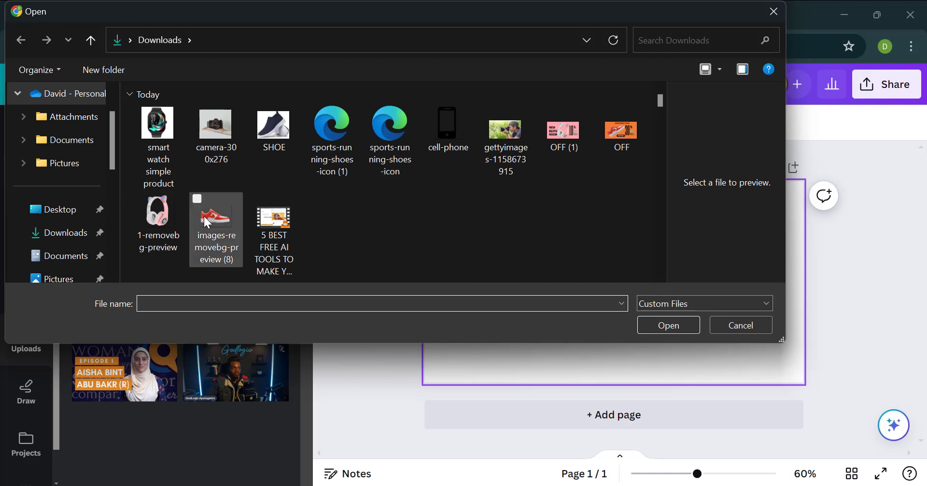
click(145, 227)
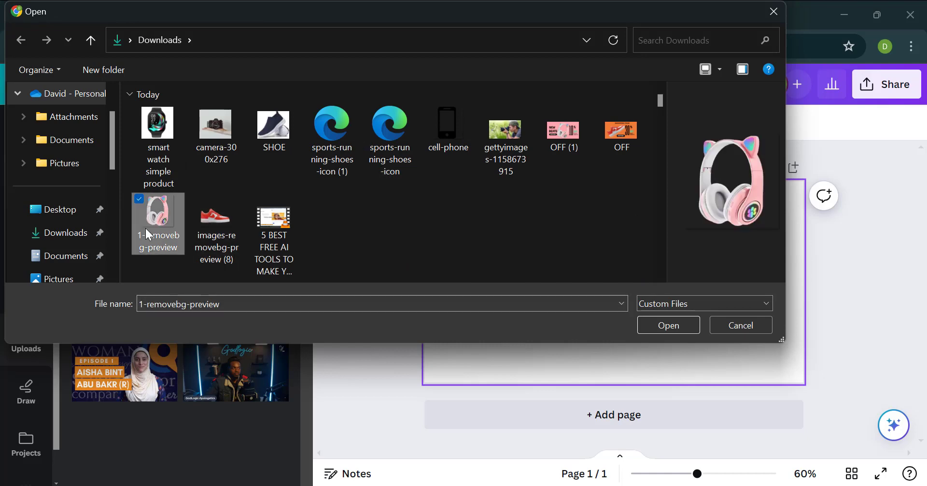
click(672, 330)
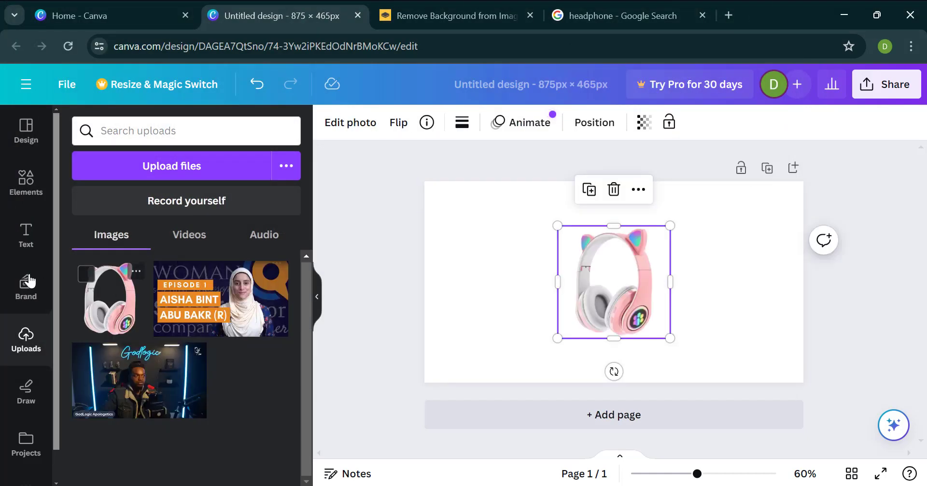
Step: Tilt the headphone image slightly clockwise and enlarge it to span nearly the full height at the page's centre
click(28, 175)
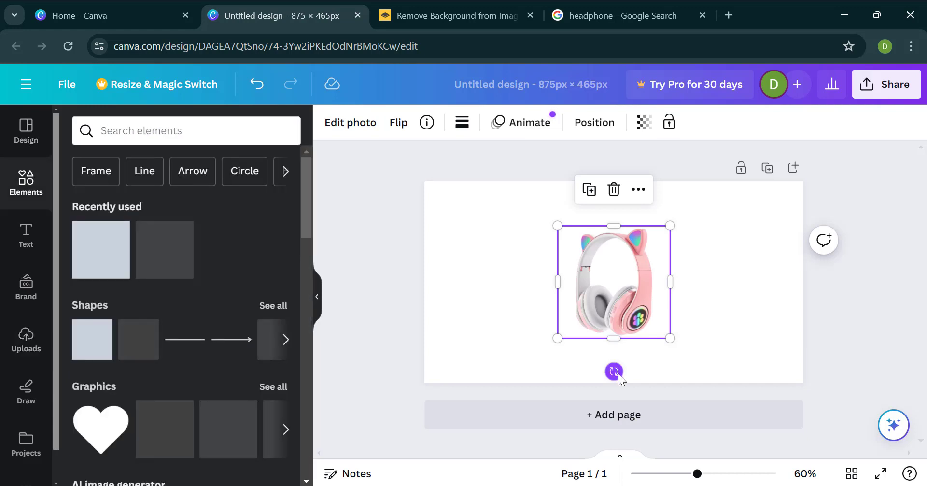
drag(614, 371, 582, 377)
drag(684, 246, 723, 225)
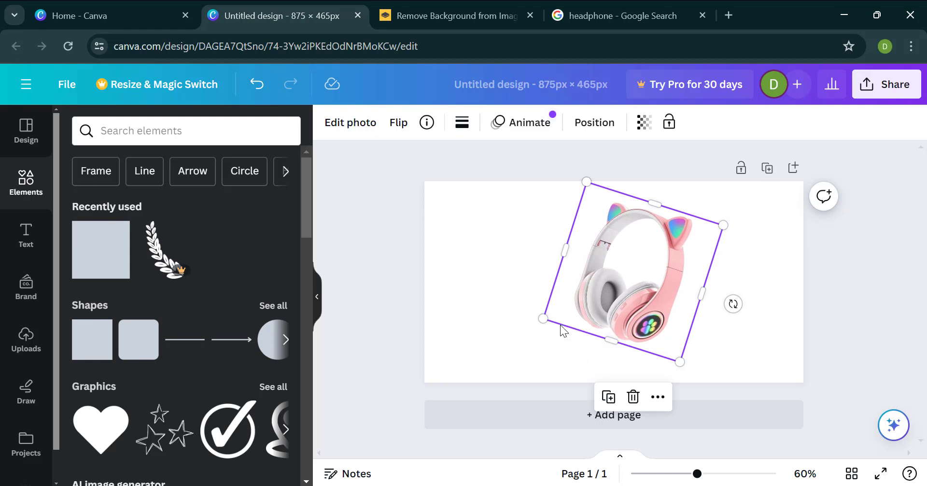
drag(545, 328, 523, 365)
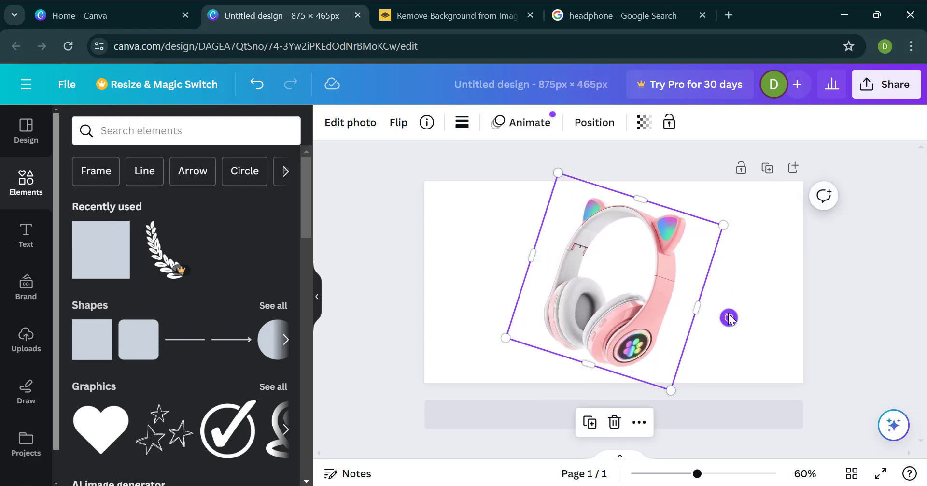
drag(729, 318, 732, 304)
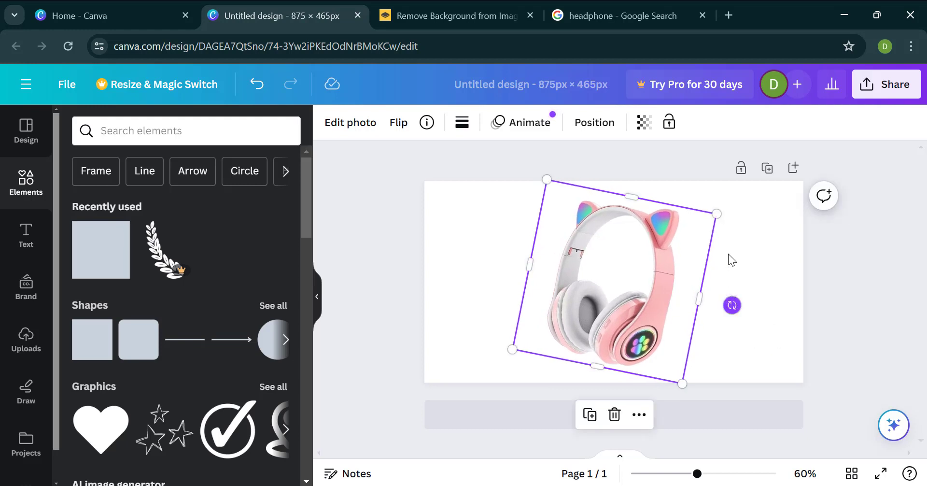
drag(721, 212, 721, 211)
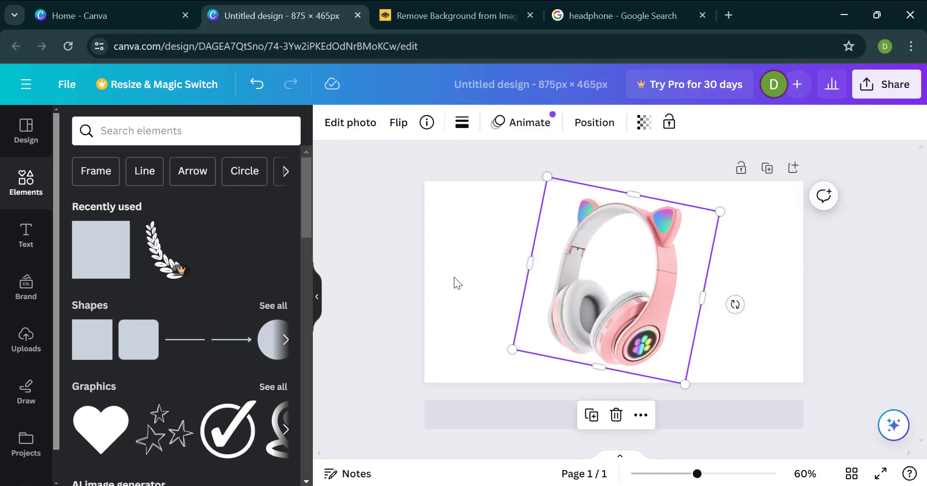
Step: Set the page background to the pink photo colour #F2B5B8 taken from the headphones
click(473, 303)
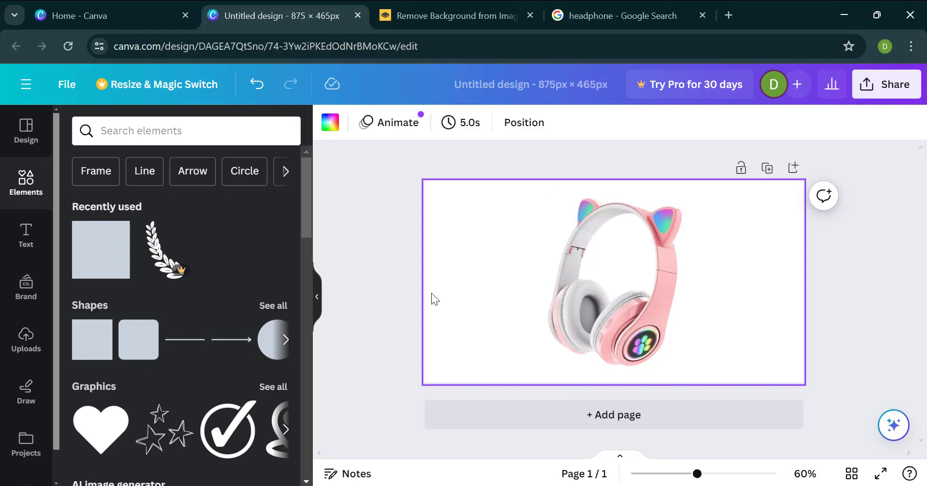
click(331, 123)
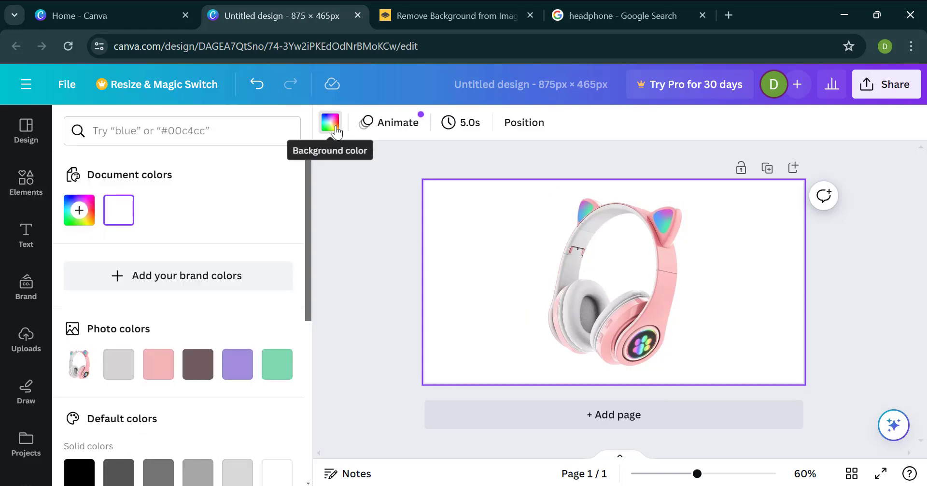
click(159, 364)
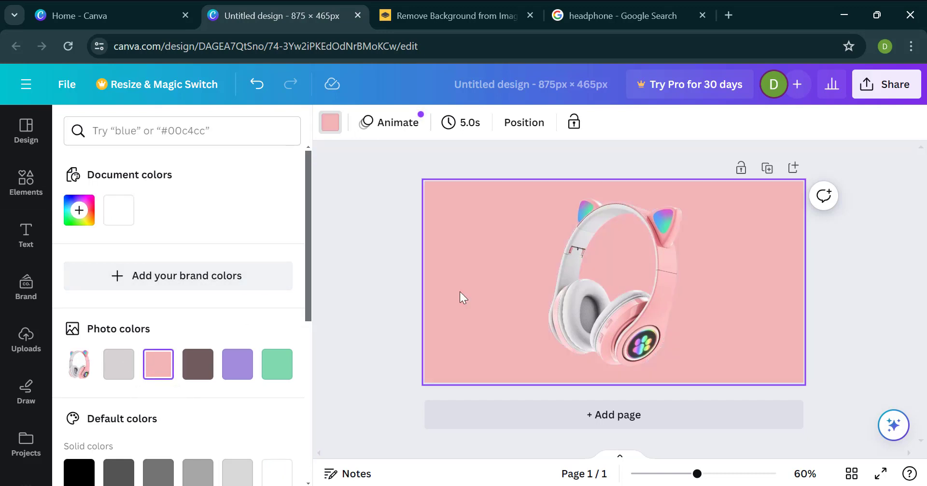
click(634, 276)
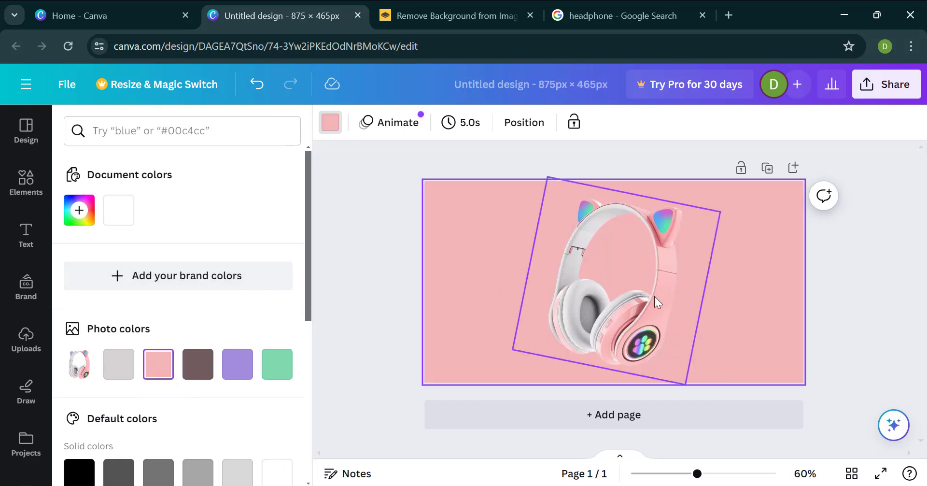
click(391, 300)
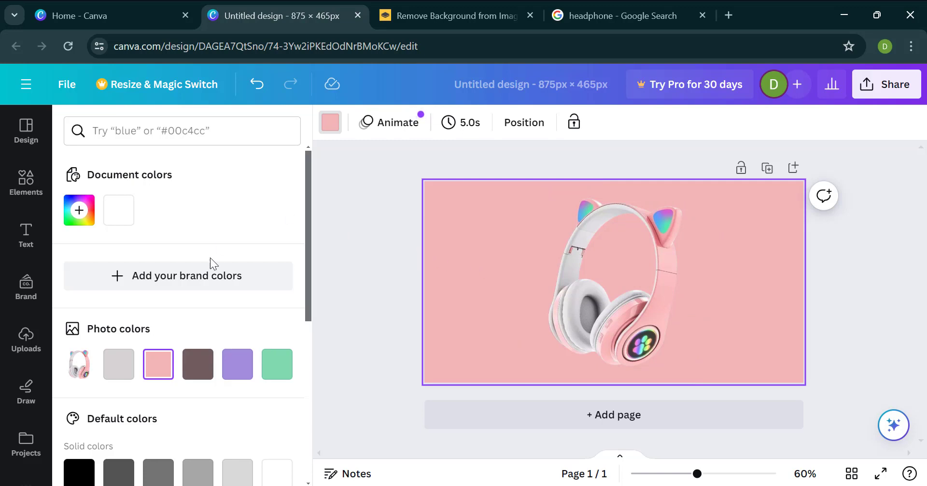
click(375, 271)
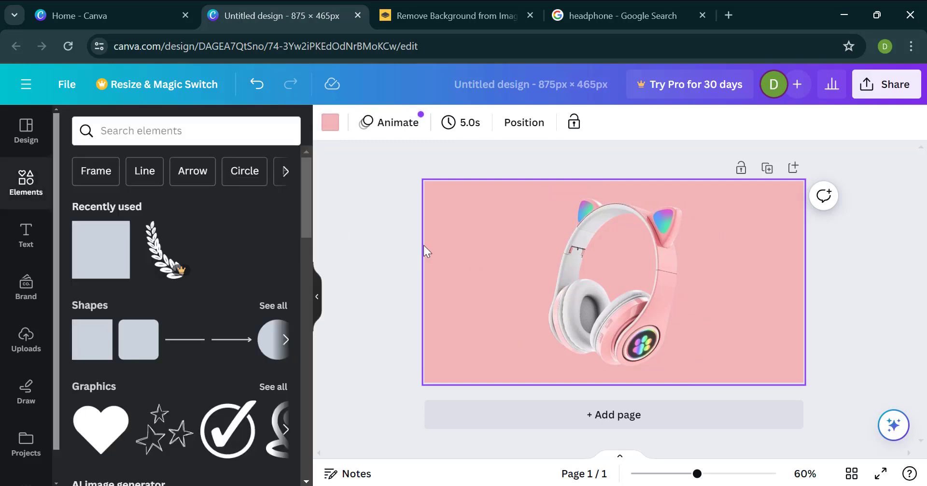
click(357, 269)
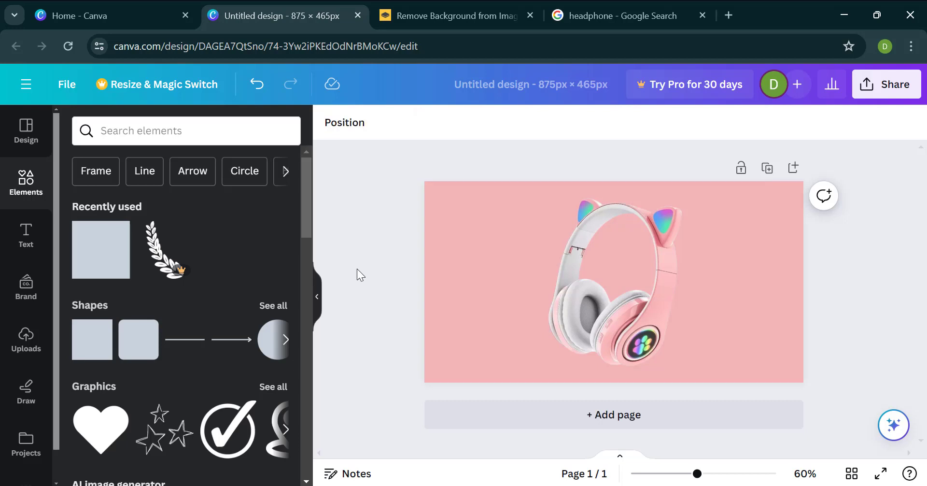
Step: Adjust the page background to a slightly more saturated, brighter pink as a custom solid colour
click(441, 252)
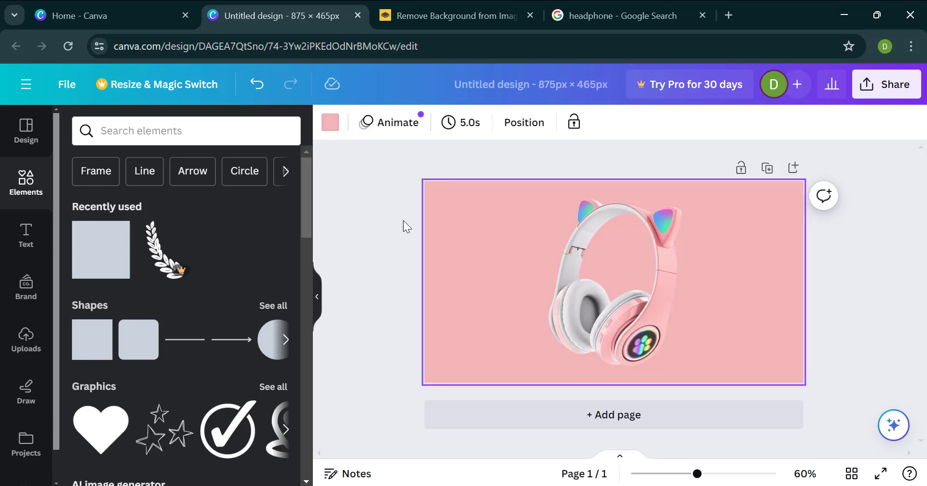
click(330, 124)
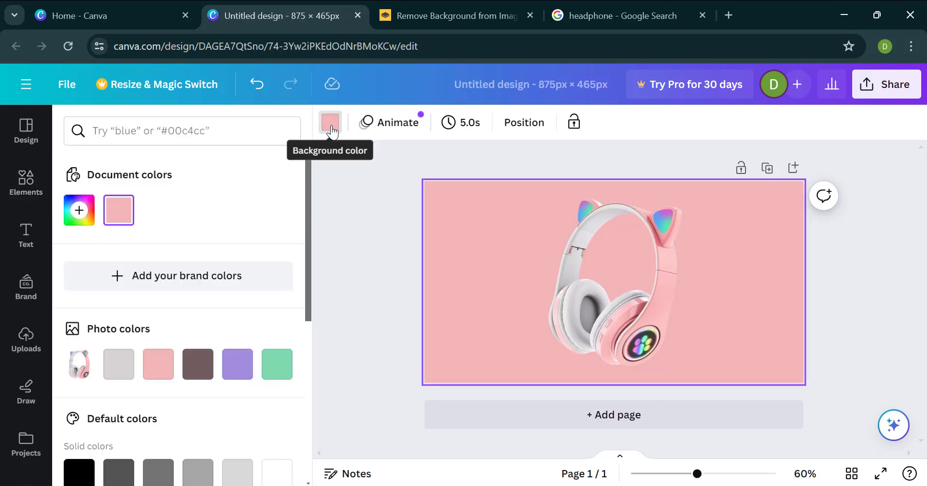
click(117, 218)
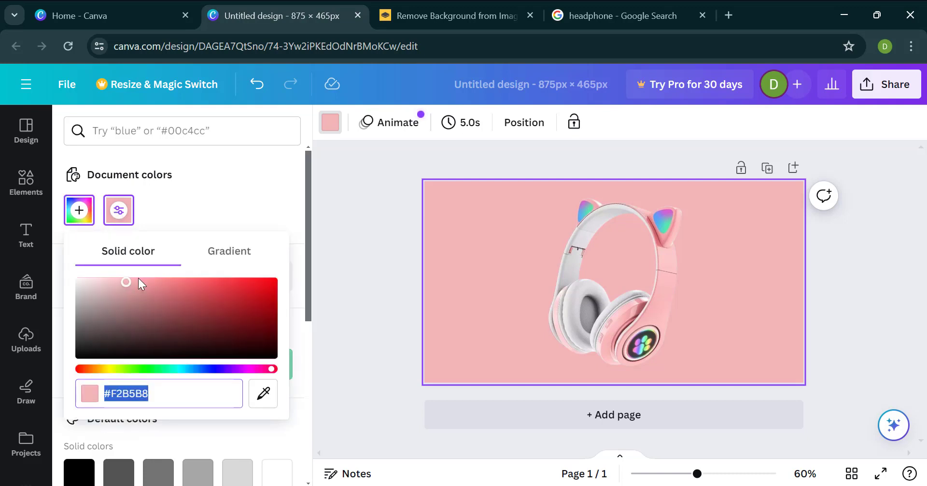
mouse_move(124, 284)
mouse_down()
mouse_move(148, 281)
mouse_move(130, 295)
mouse_move(120, 284)
mouse_move(130, 281)
mouse_move(106, 282)
mouse_move(142, 282)
mouse_up()
Step: Apply a Glow shadow effect to the headphone photo
click(623, 260)
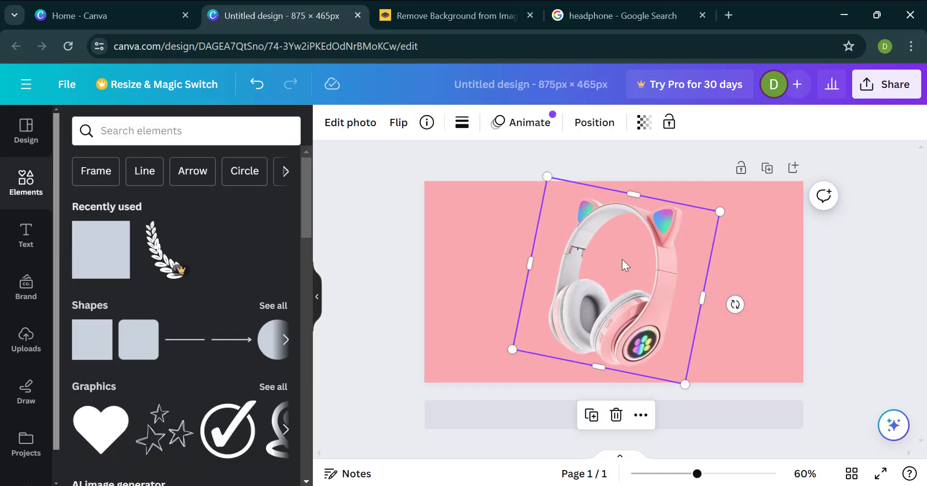
click(340, 127)
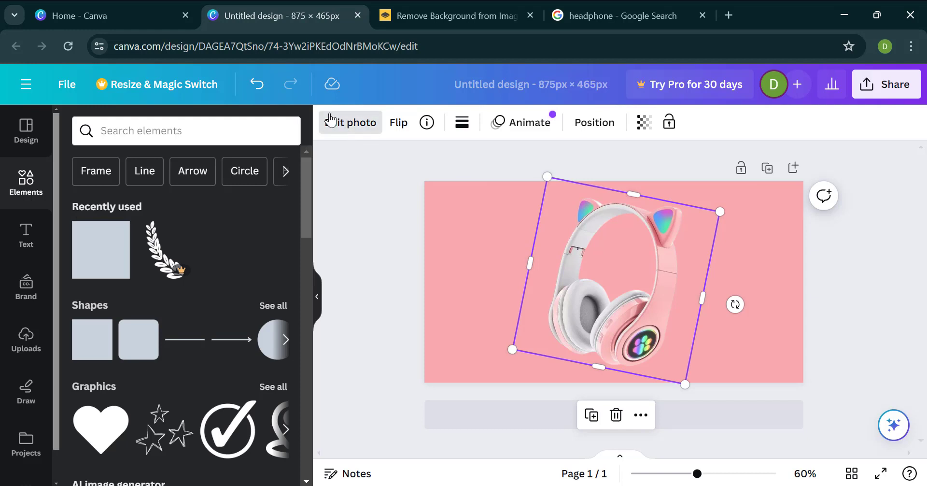
click(340, 126)
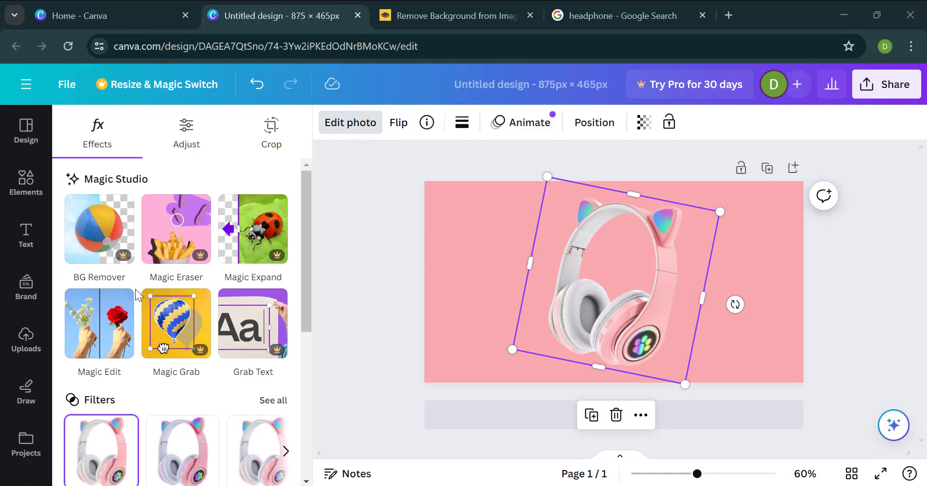
scroll(96, 319, down, 5)
click(97, 319)
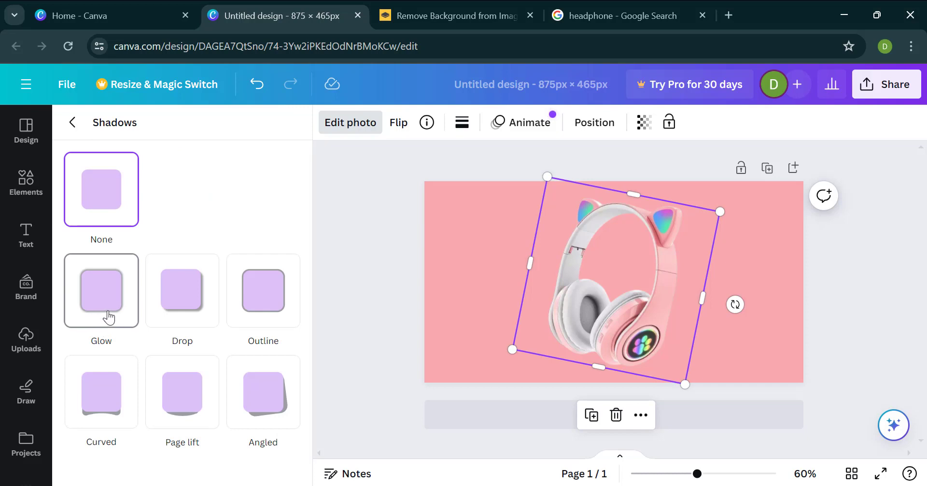
click(109, 318)
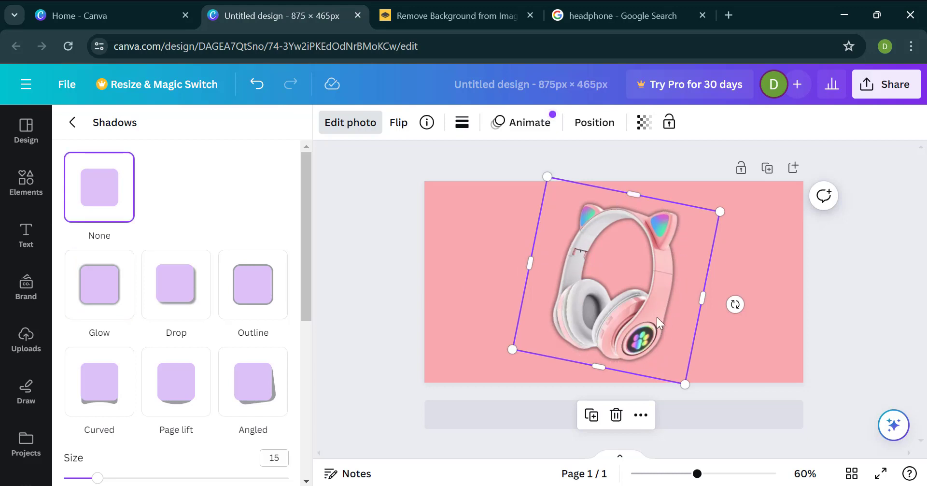
click(160, 379)
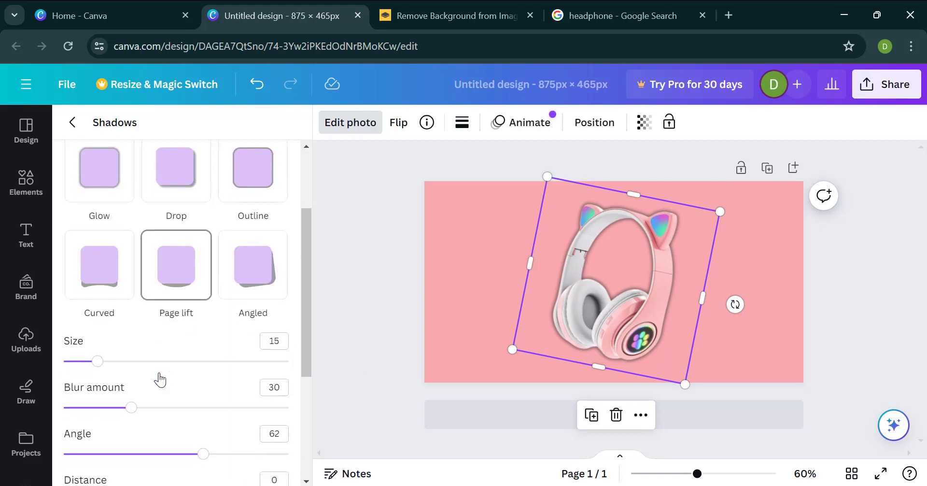
Step: Change the headphone photo's shadow colour to light grey #D1D1D1
scroll(160, 379, down, 4)
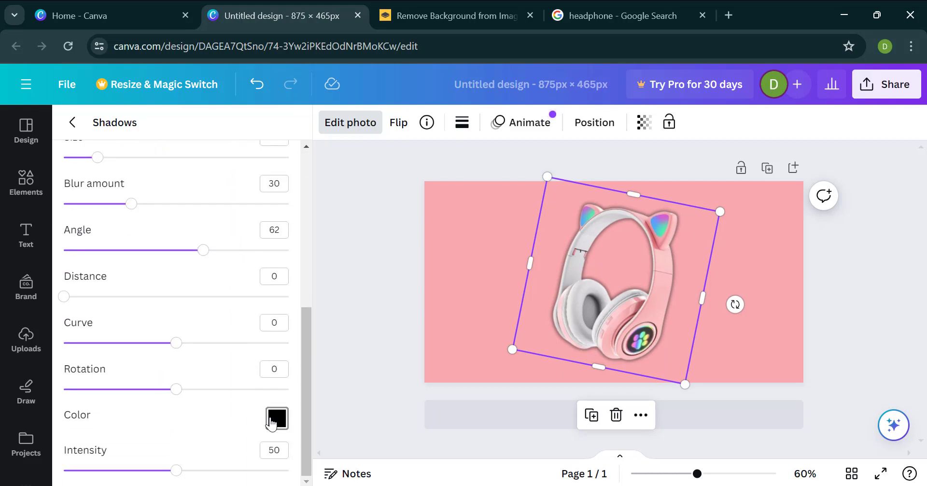
click(271, 421)
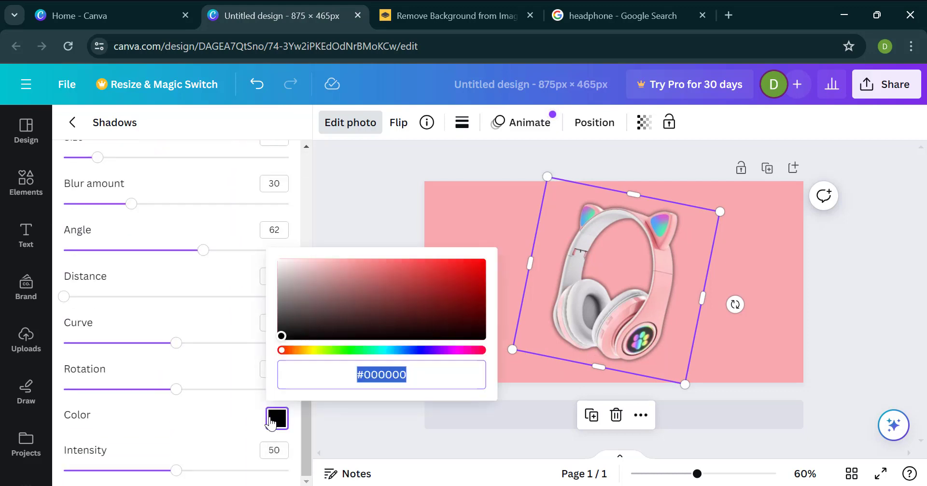
drag(284, 293, 266, 271)
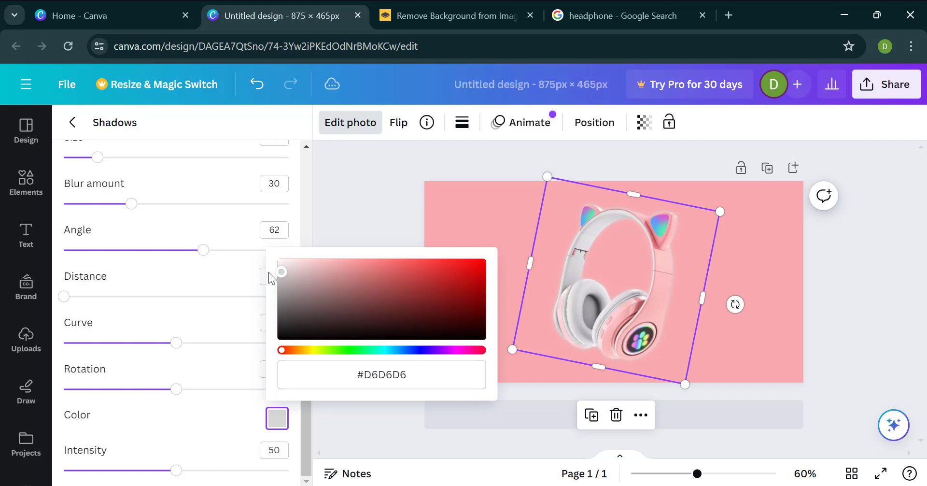
drag(275, 268, 263, 282)
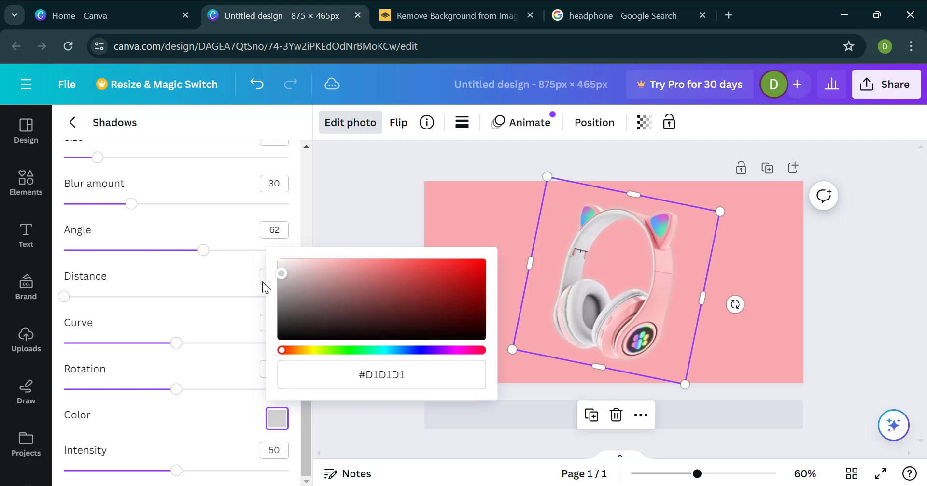
click(183, 325)
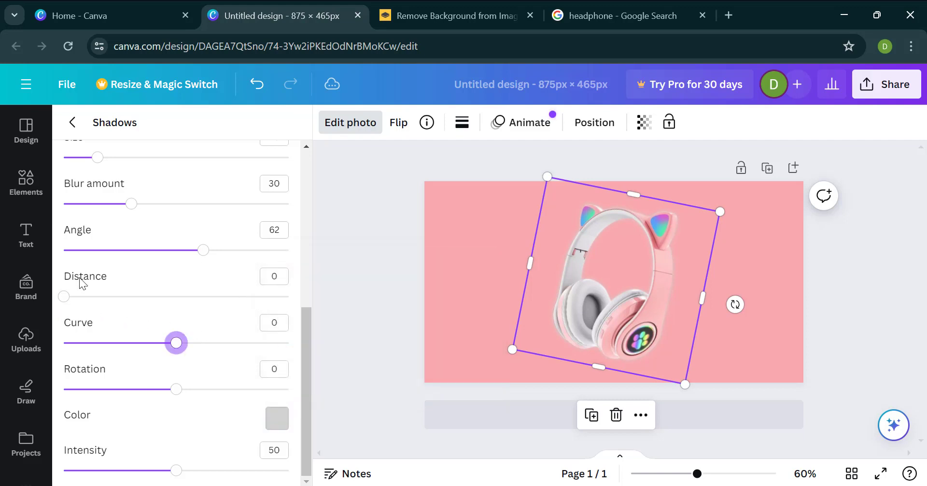
Step: Set the headphone shadow's blur amount to 44, size to 27, distance to 20 and rotation to -5
drag(203, 254, 230, 254)
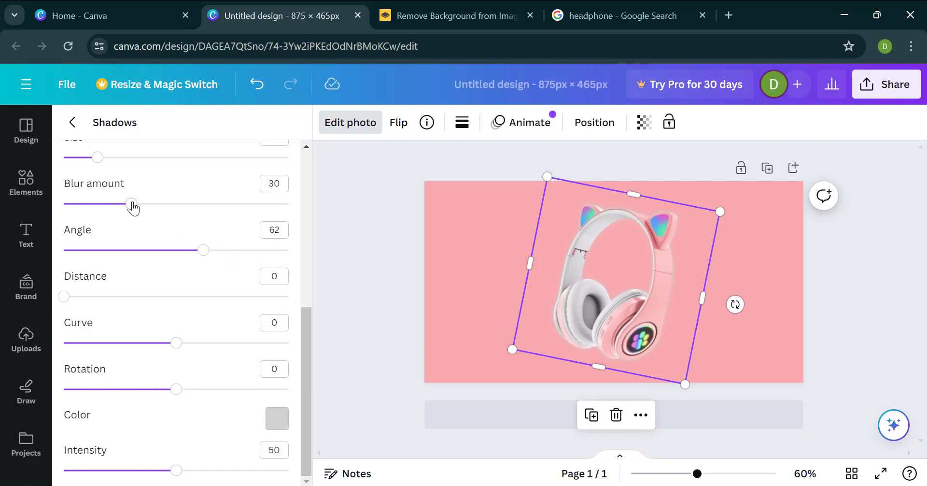
drag(130, 204, 162, 204)
scroll(114, 198, up, 1)
drag(97, 212, 124, 211)
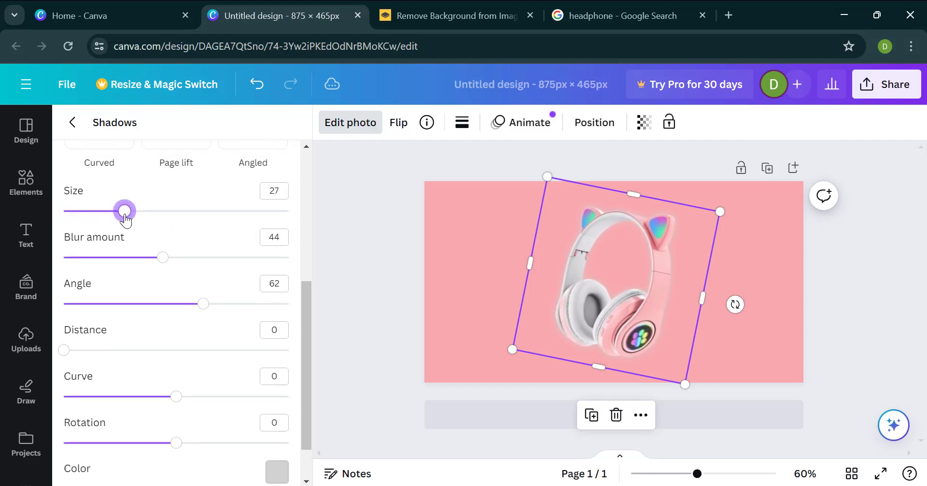
scroll(119, 260, down, 1)
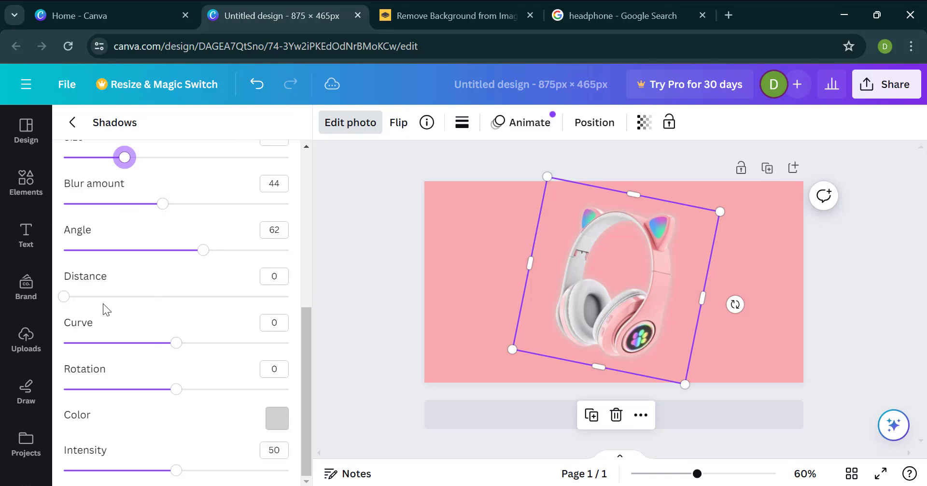
drag(66, 297, 109, 298)
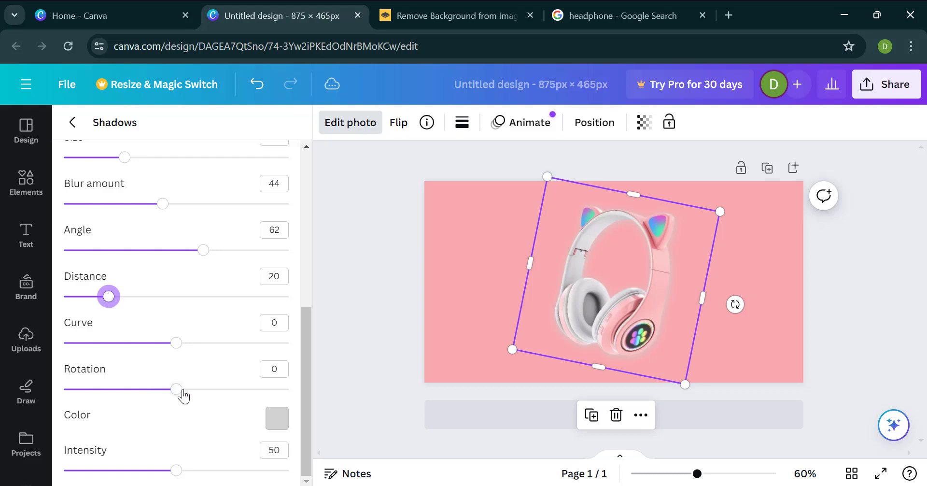
mouse_move(179, 390)
mouse_down()
mouse_move(168, 391)
mouse_move(187, 390)
mouse_move(170, 389)
mouse_up()
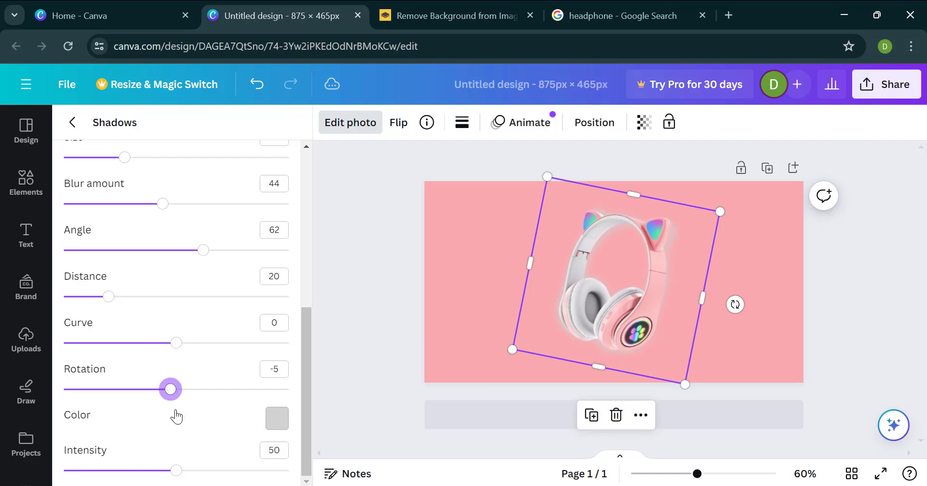
Step: Set the headphone shadow's colour to #D4D4D4 and its intensity to 52
click(279, 421)
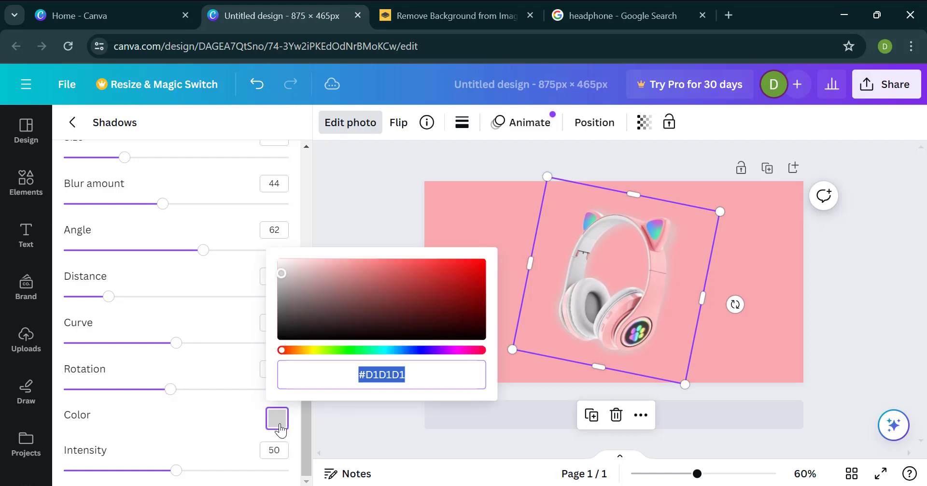
click(282, 274)
drag(282, 274, 282, 273)
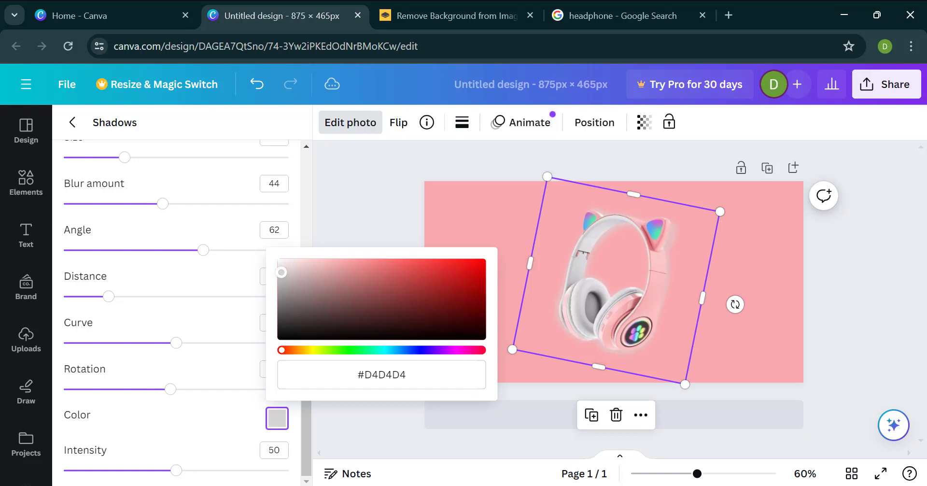
click(182, 472)
mouse_move(181, 472)
mouse_down()
mouse_move(236, 472)
mouse_move(171, 472)
mouse_move(181, 472)
mouse_up()
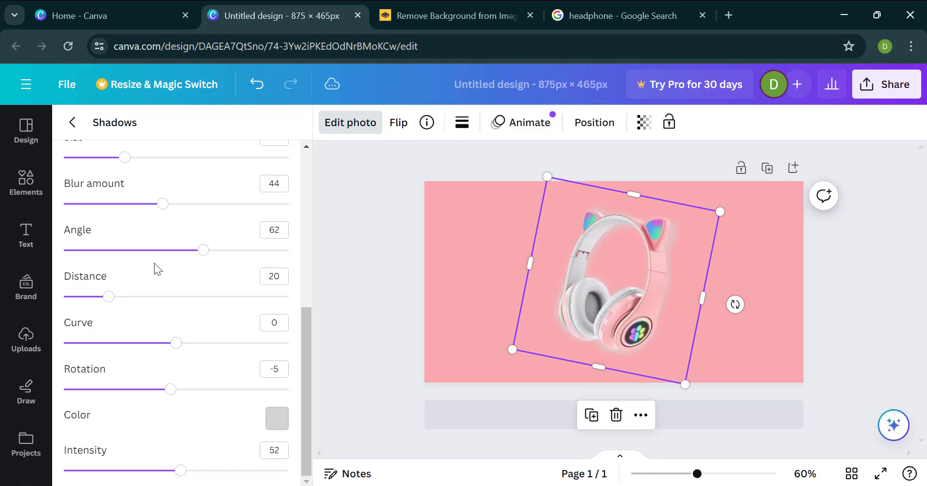
scroll(153, 265, up, 2)
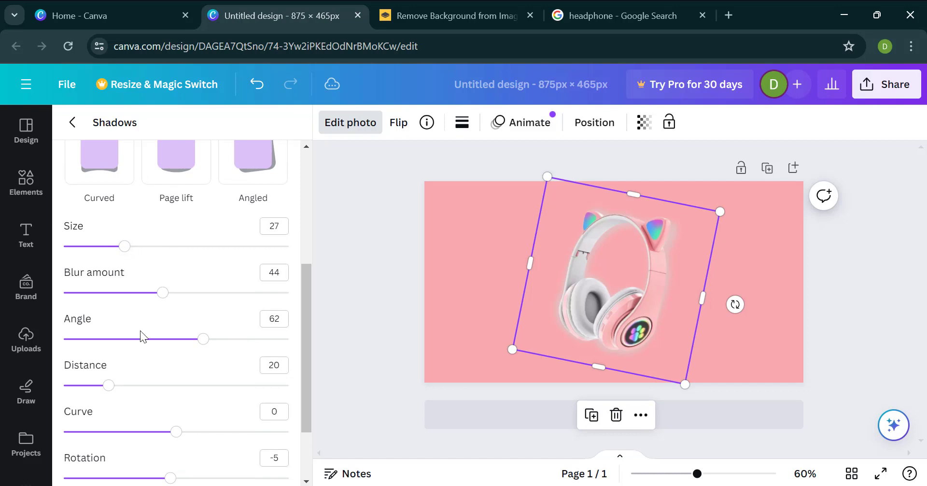
scroll(140, 331, down, 2)
click(490, 320)
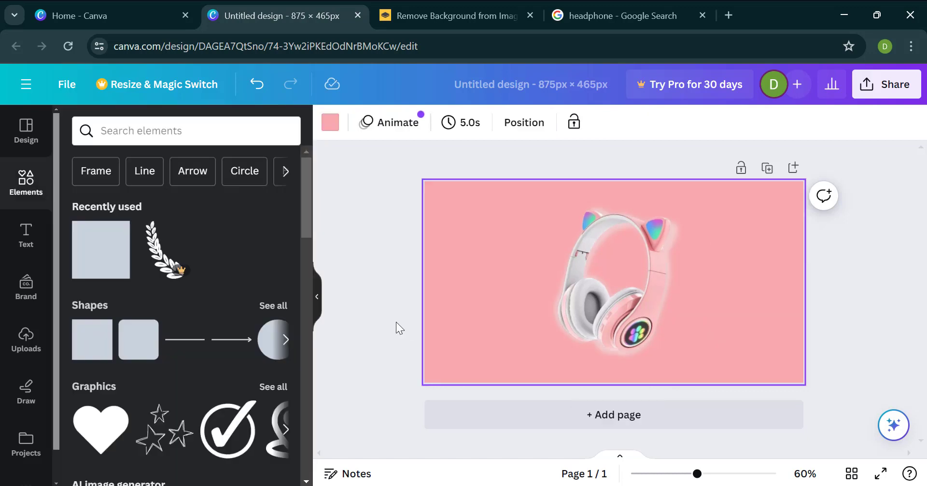
Step: Place two copies of the "30% OFF ON ALL PRODUCTS" font combination, one on each side of the headphones, and slightly enlarge the headphone photo
click(26, 241)
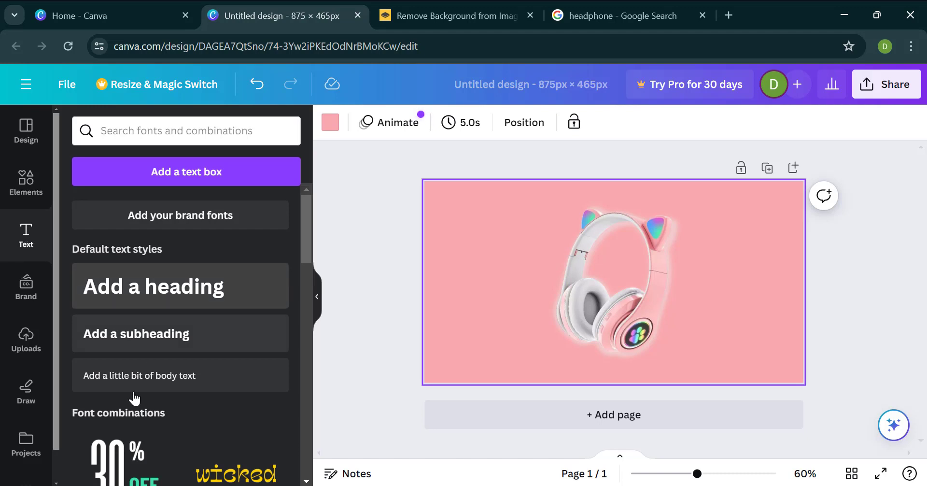
scroll(133, 362, down, 4)
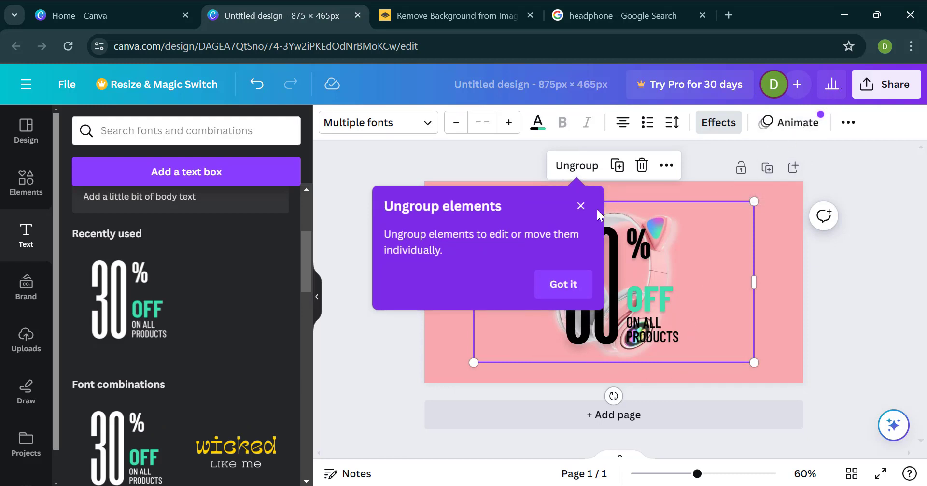
click(580, 206)
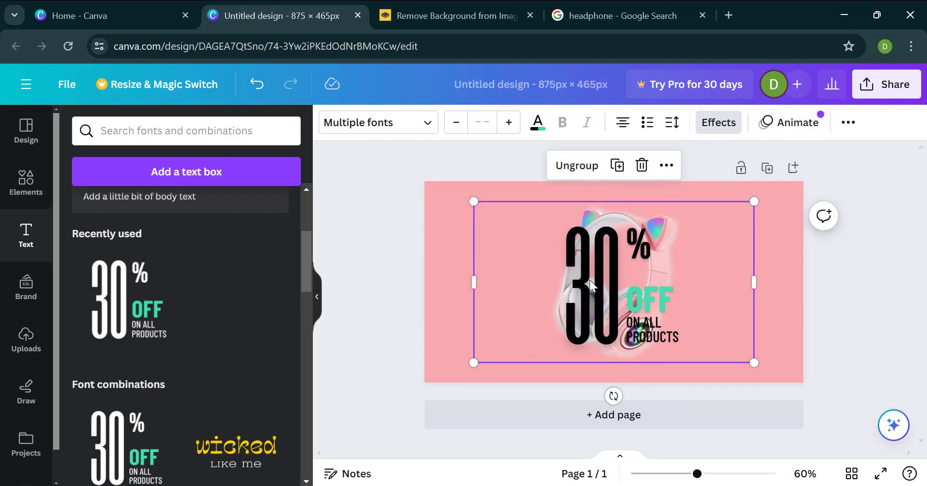
drag(589, 279, 713, 271)
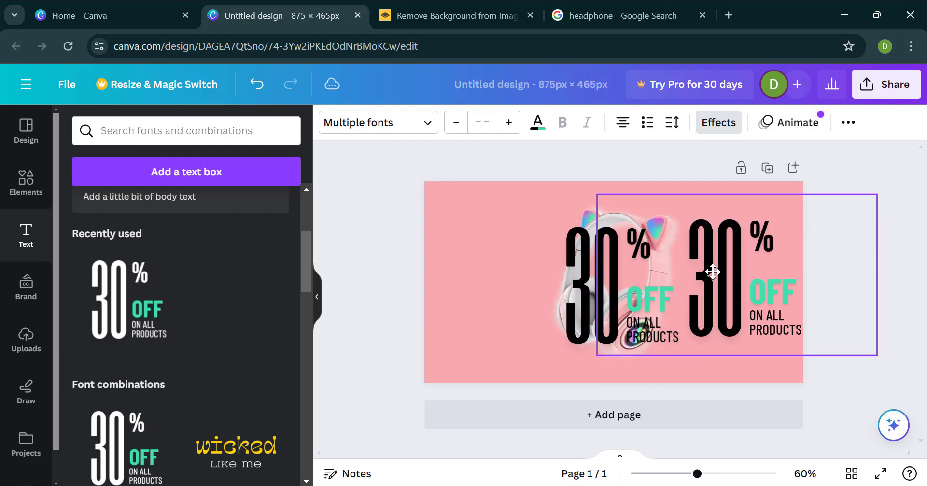
drag(579, 292, 471, 283)
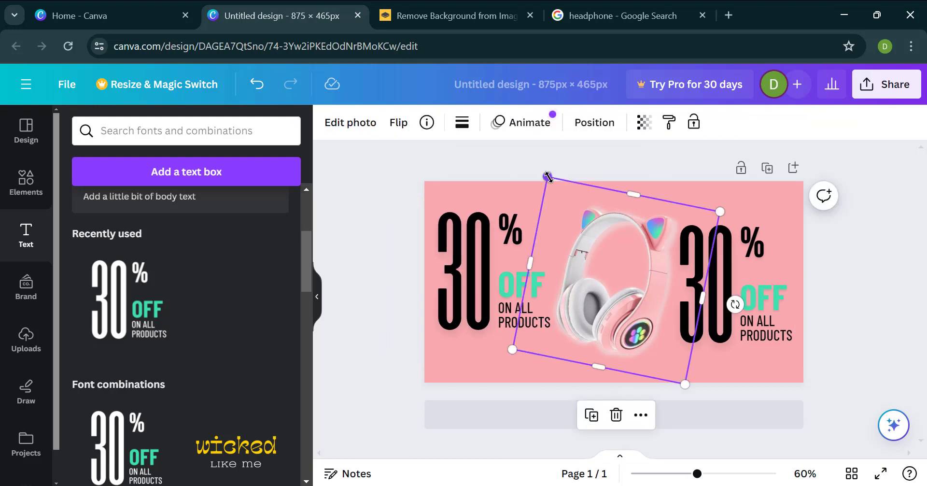
drag(545, 175, 539, 163)
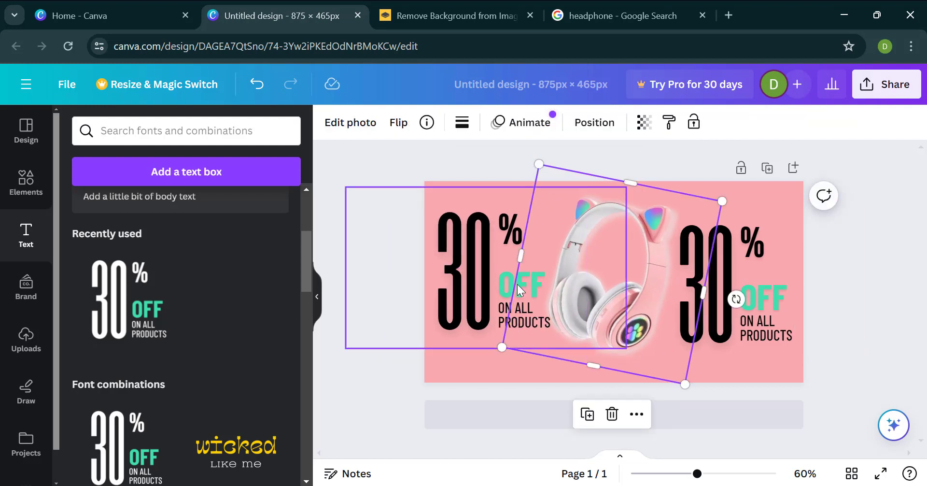
key(Escape)
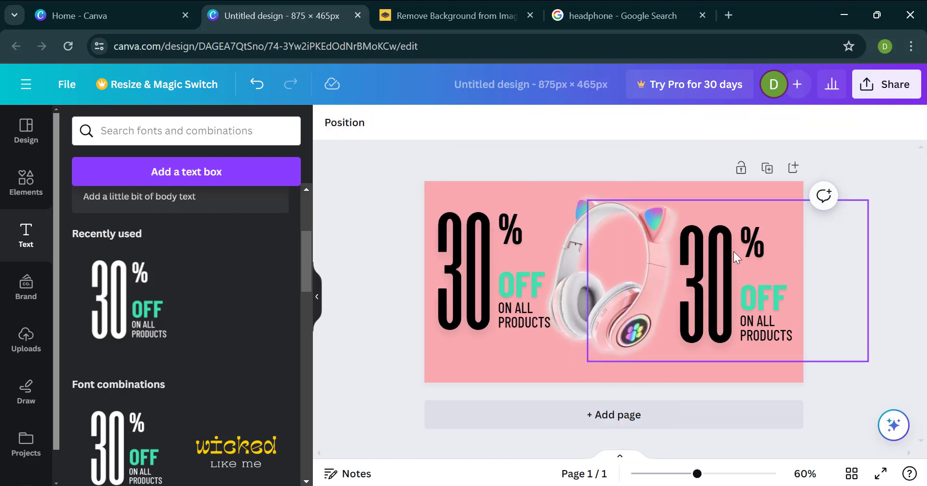
Step: Ungroup the "30% OFF ON ALL PRODUCTS" text combination to the left of the headphones
double_click(703, 280)
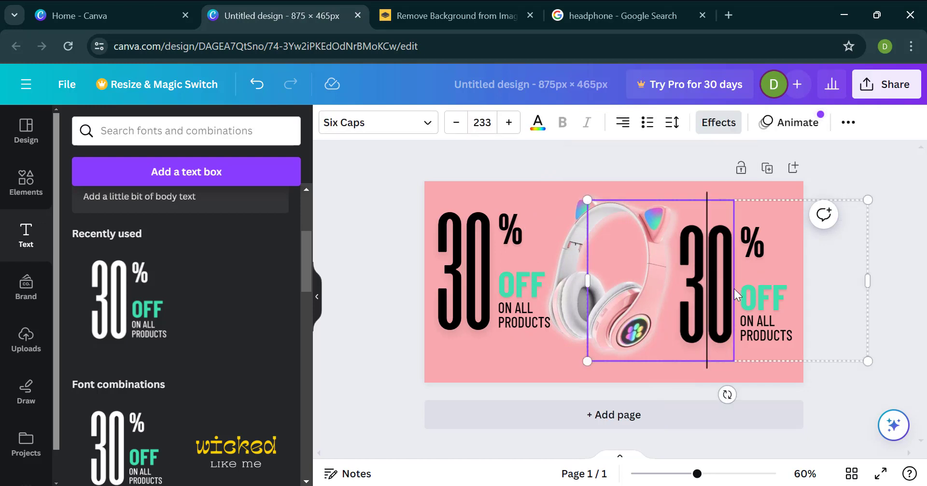
click(453, 367)
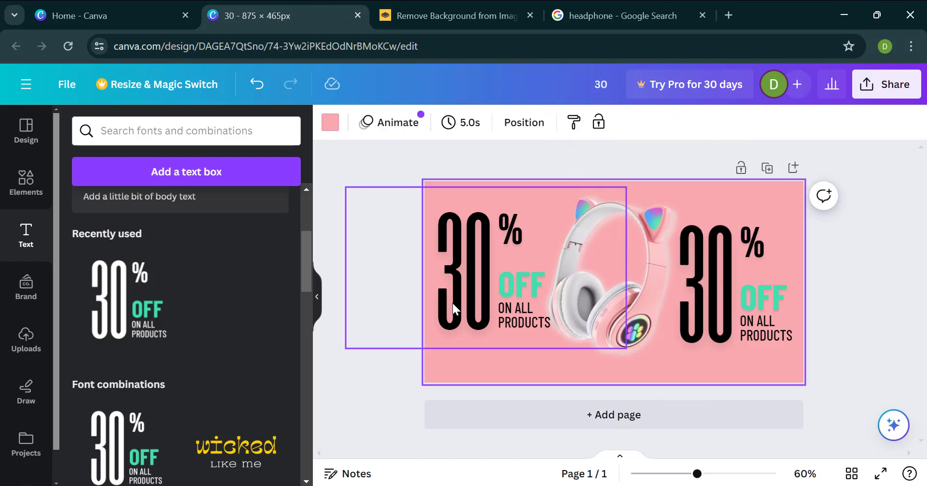
double_click(453, 303)
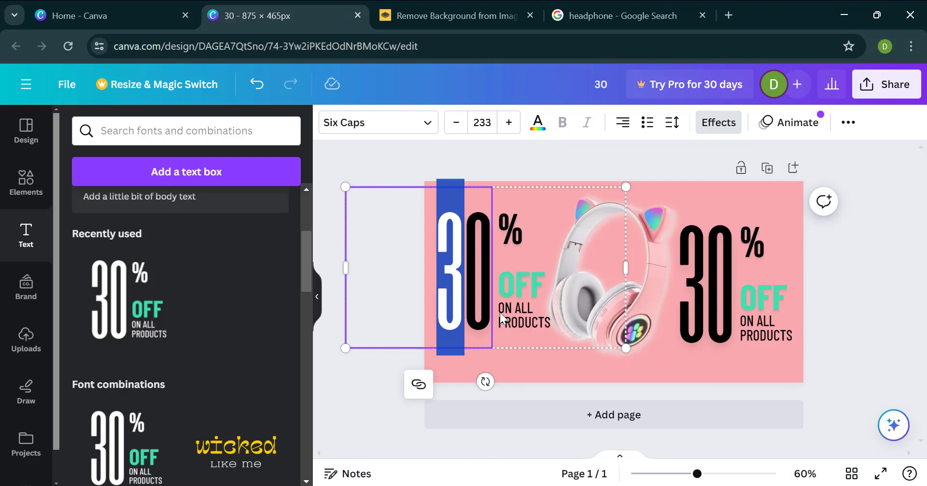
click(499, 328)
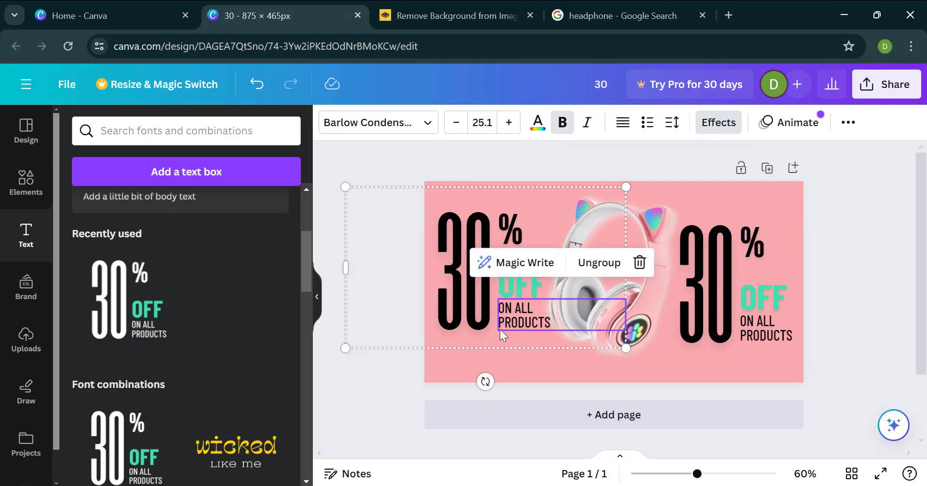
click(599, 262)
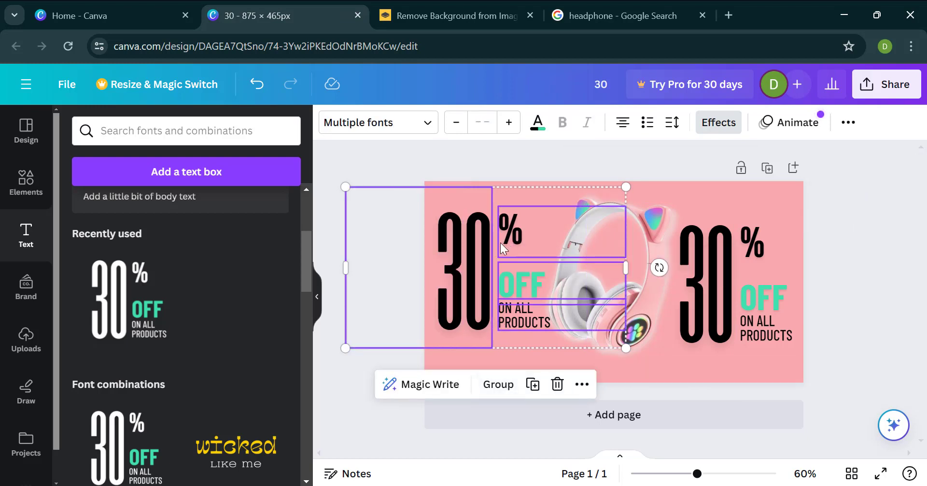
Step: Delete the "%", "OFF" and "ON ALL PRODUCTS" texts to the left of the headphones, keeping the large "30"
click(532, 229)
click(613, 169)
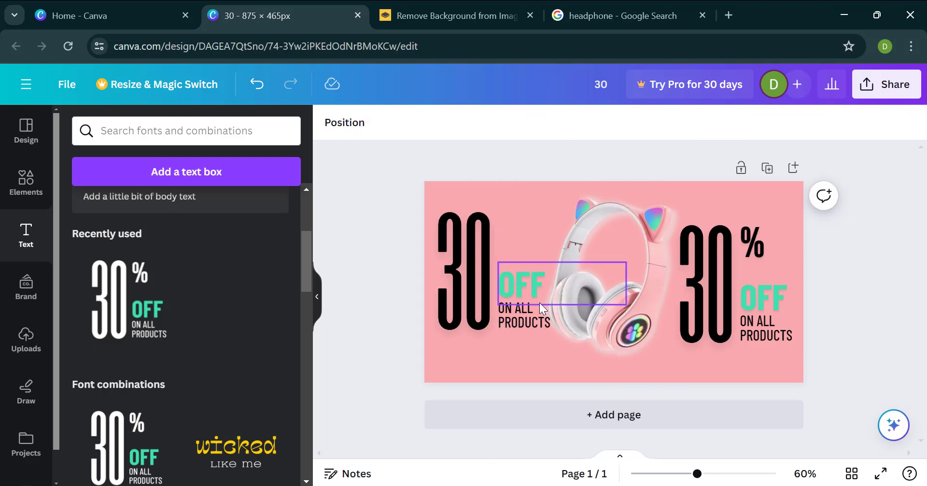
click(530, 293)
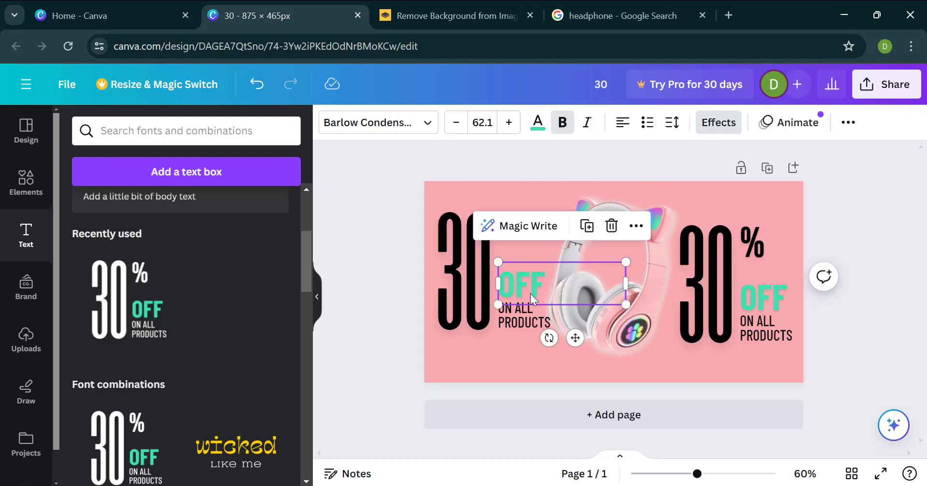
click(610, 225)
click(511, 315)
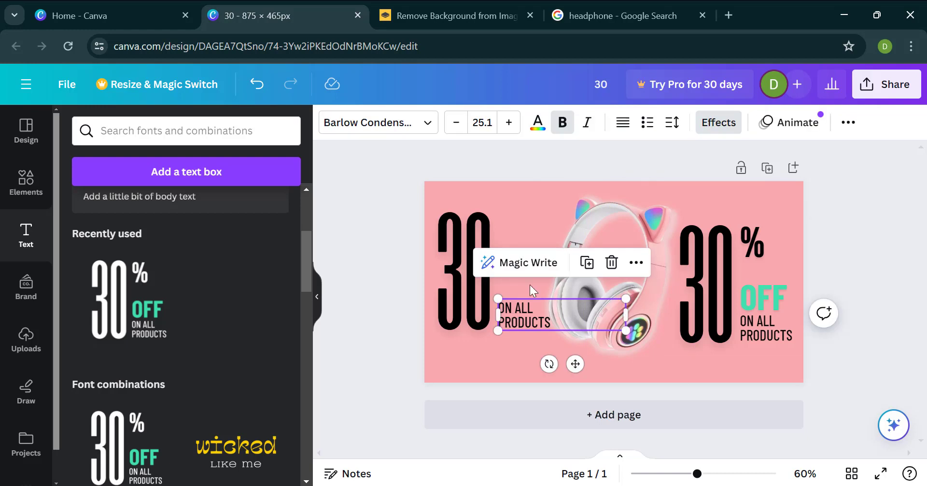
click(611, 263)
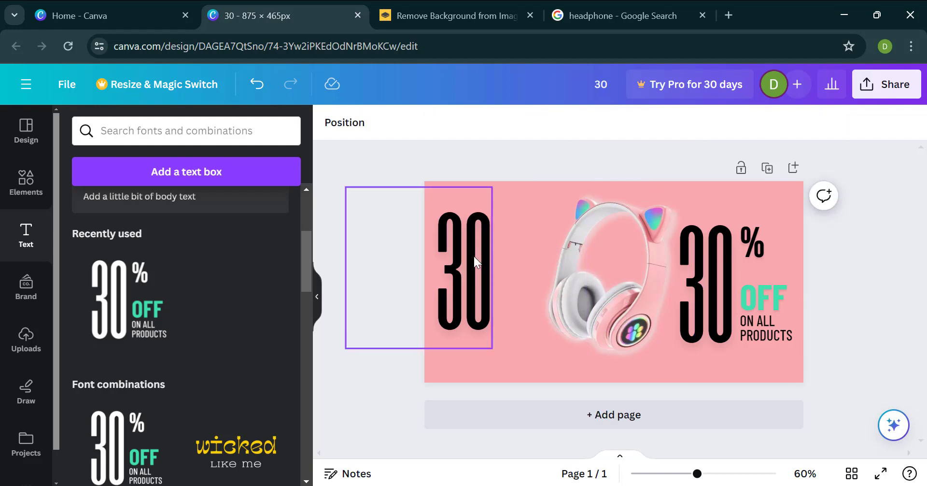
Step: Replace the large "30" to the left of the headphones with "NEW"
click(475, 257)
double_click(476, 257)
key(ctrl+a)
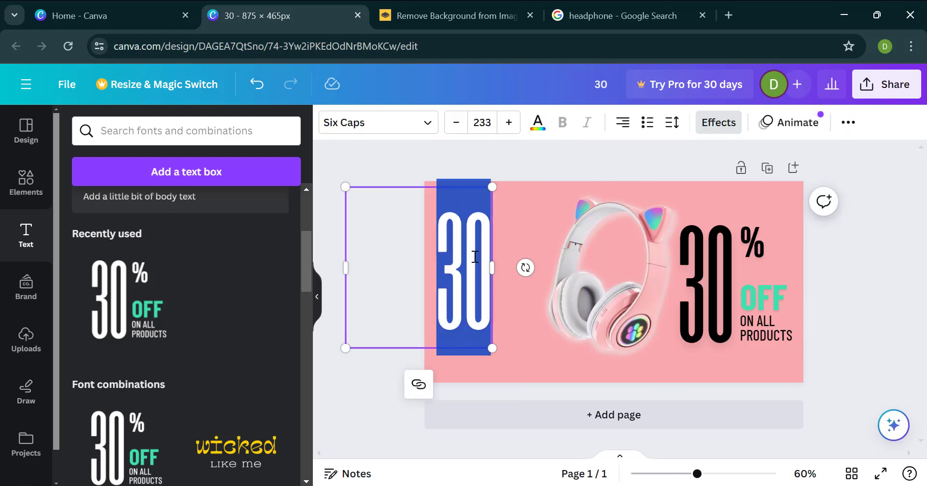
text(NEW)
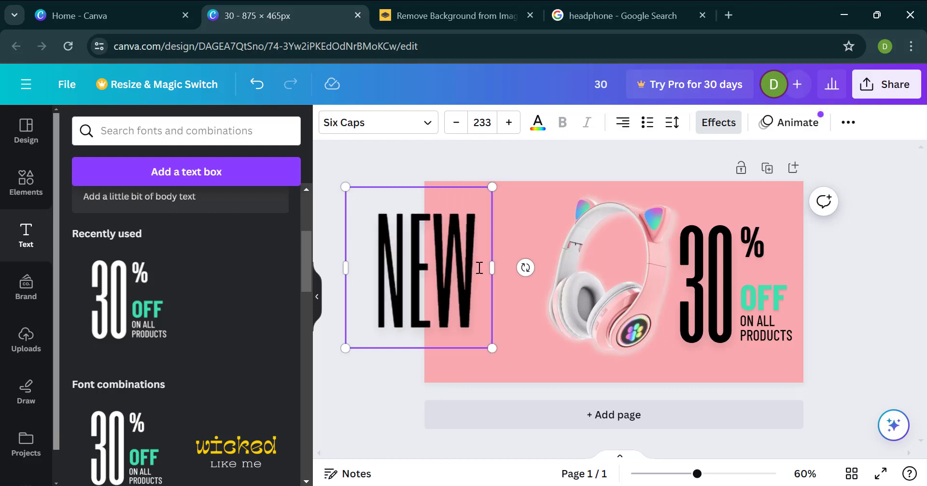
click(424, 278)
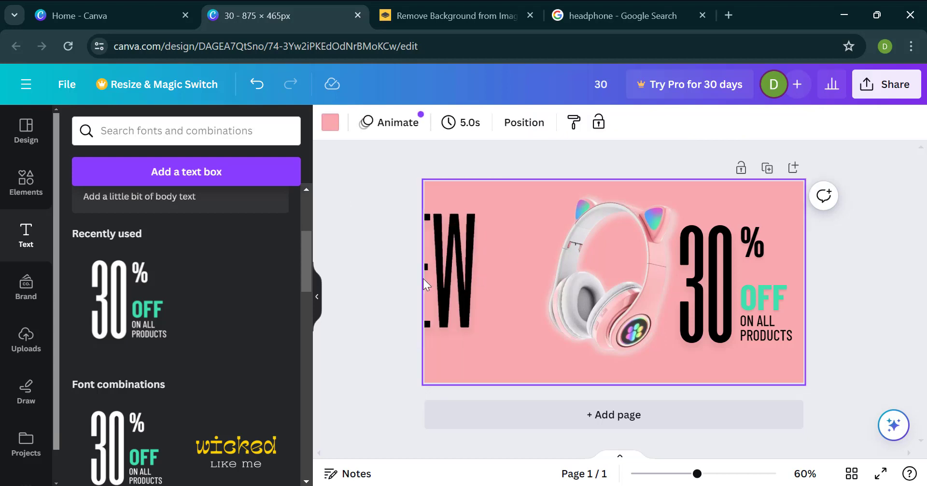
Step: Shrink the "NEW" text to font size 101 and place it fully on the banner, in the upper area beside the headphones
click(445, 278)
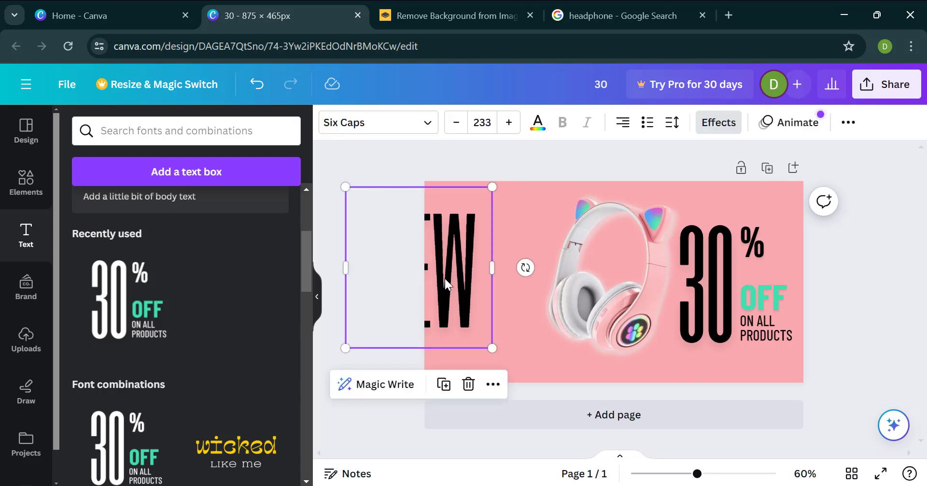
drag(445, 278, 514, 270)
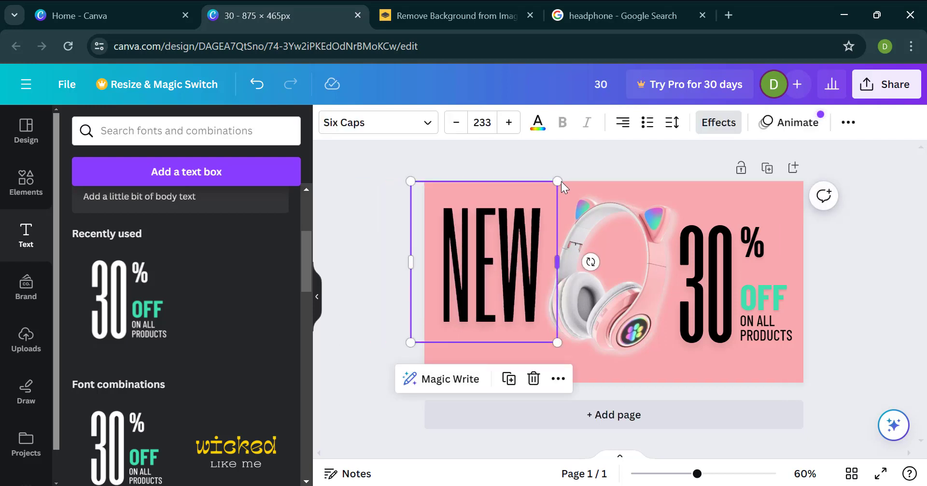
drag(559, 182, 515, 230)
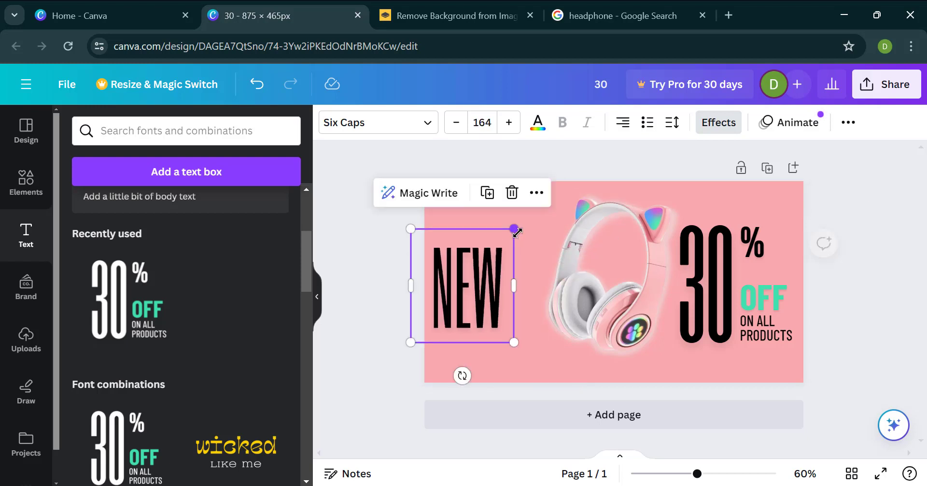
click(456, 122)
drag(477, 306, 484, 277)
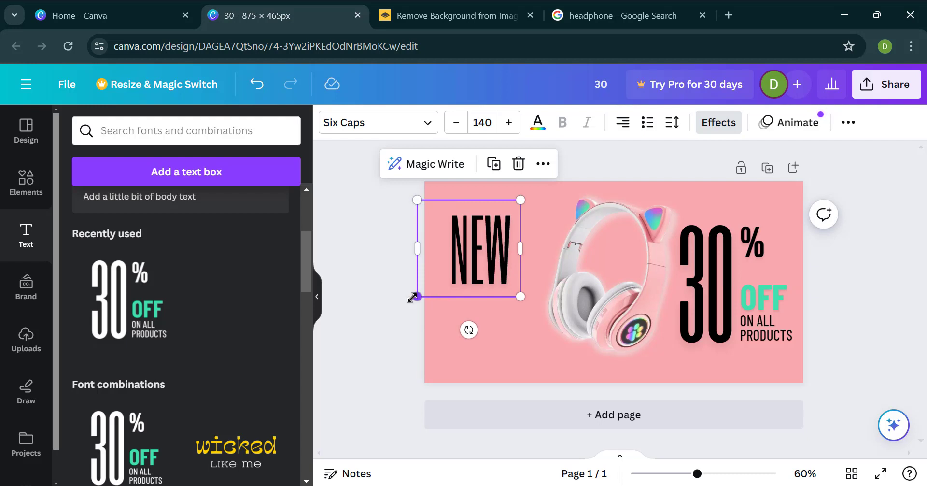
drag(419, 293, 445, 271)
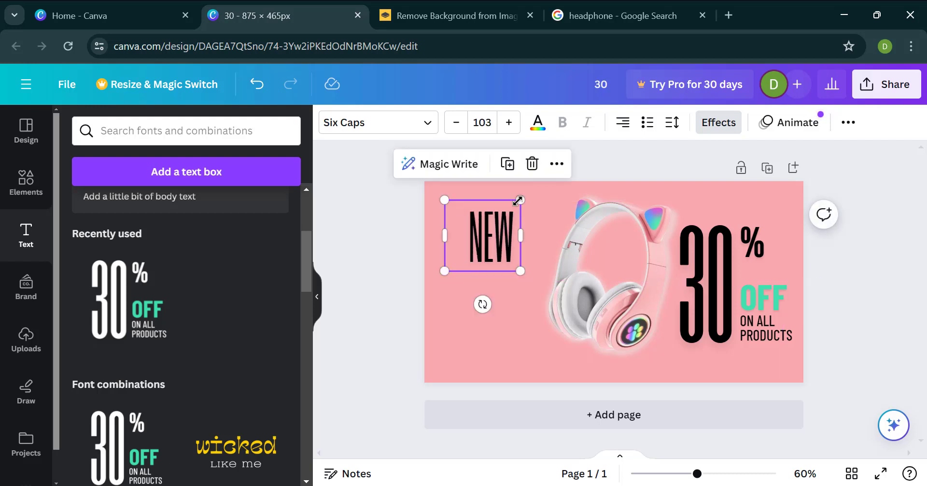
mouse_move(445, 200)
mouse_down()
mouse_move(459, 210)
mouse_move(436, 209)
mouse_up()
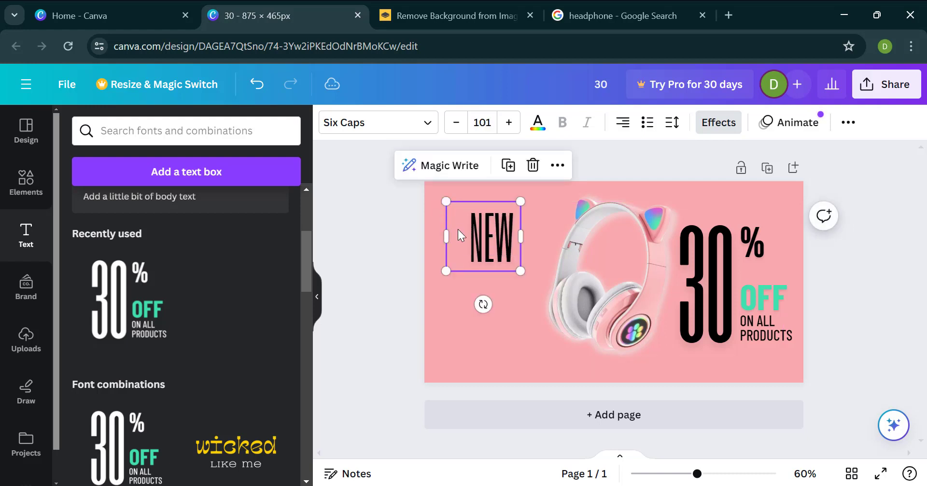
drag(483, 236, 479, 245)
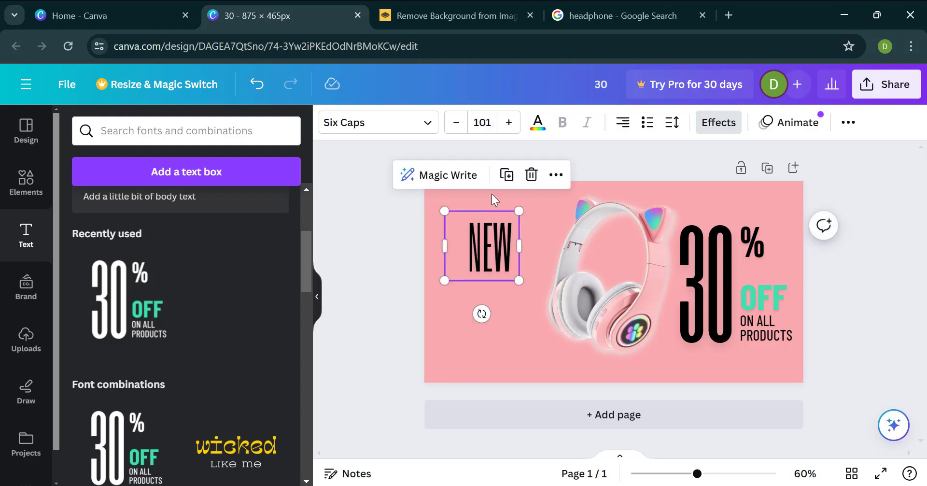
Step: Duplicate the "NEW" text, place the copy directly beneath it and change its wording to "BEATS"
click(506, 180)
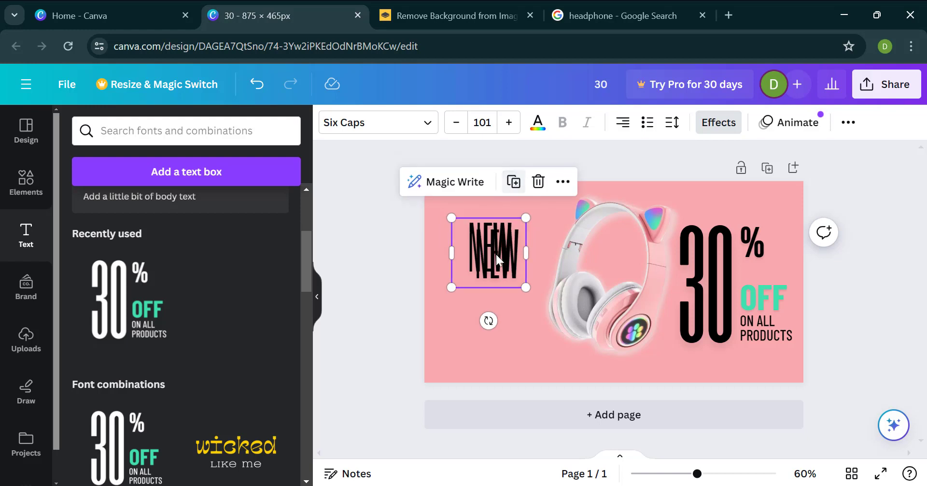
drag(497, 287, 492, 329)
double_click(485, 310)
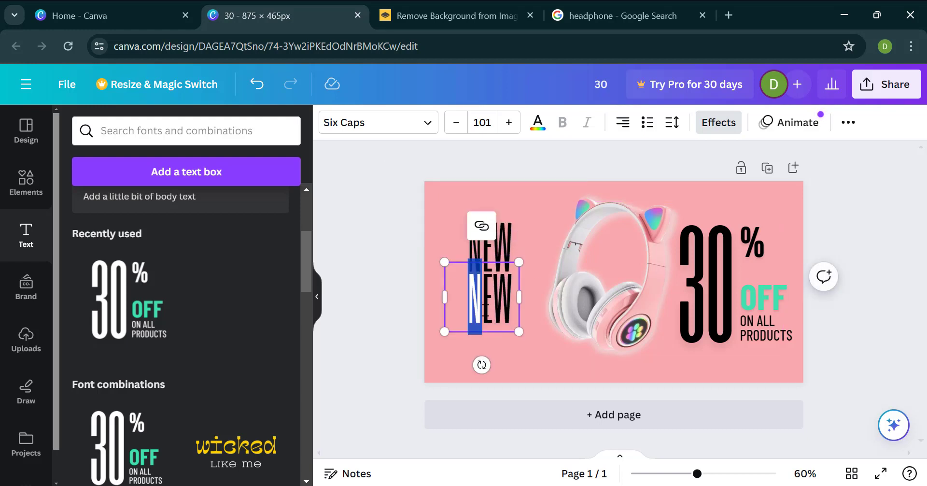
key(ctrl+a)
text(BEATS)
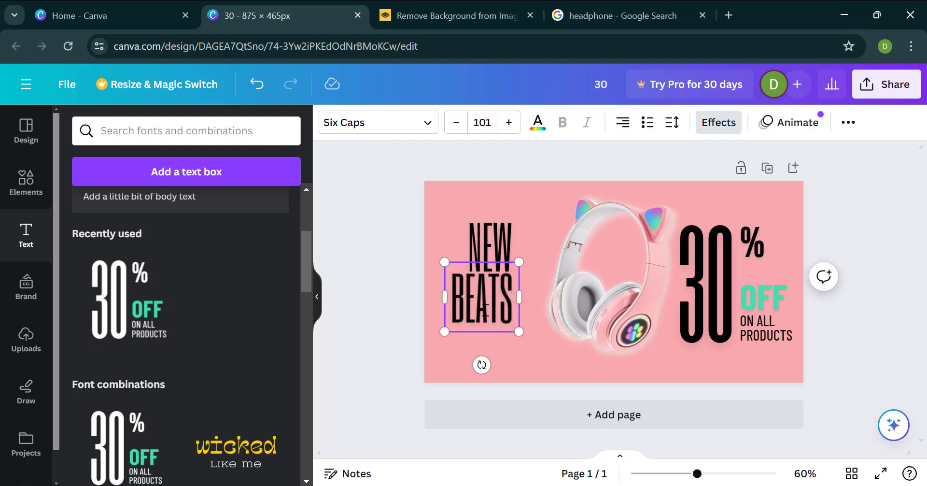
click(350, 297)
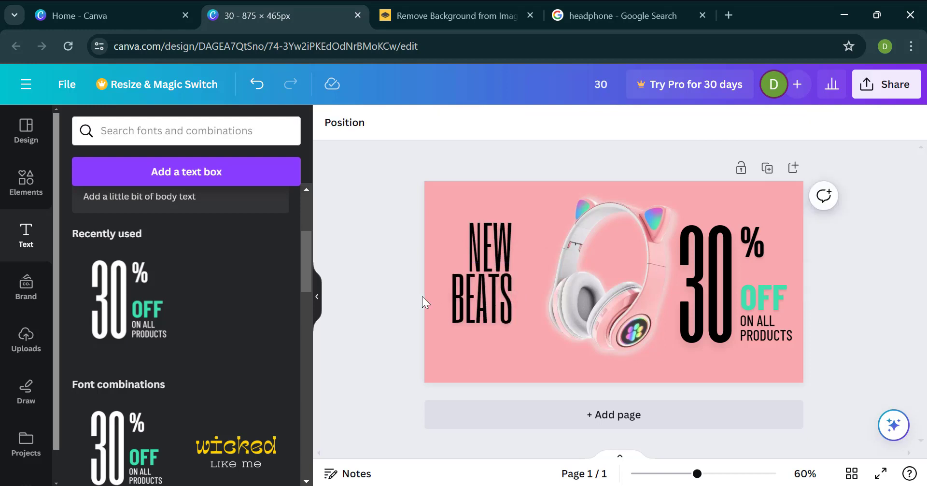
Step: Shift the "BEATS" text slightly and set its font size to 115
drag(468, 304, 475, 308)
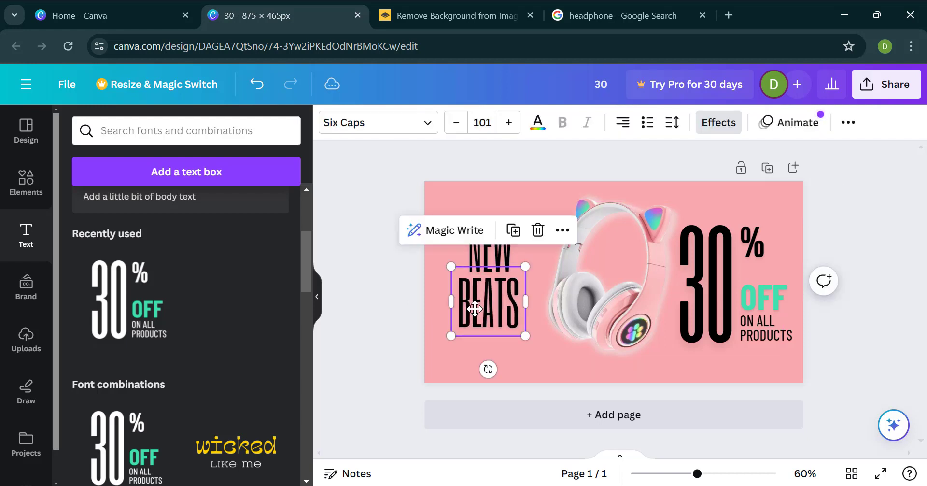
click(507, 126)
click(507, 127)
click(508, 126)
click(508, 126)
click(508, 127)
click(509, 126)
click(508, 127)
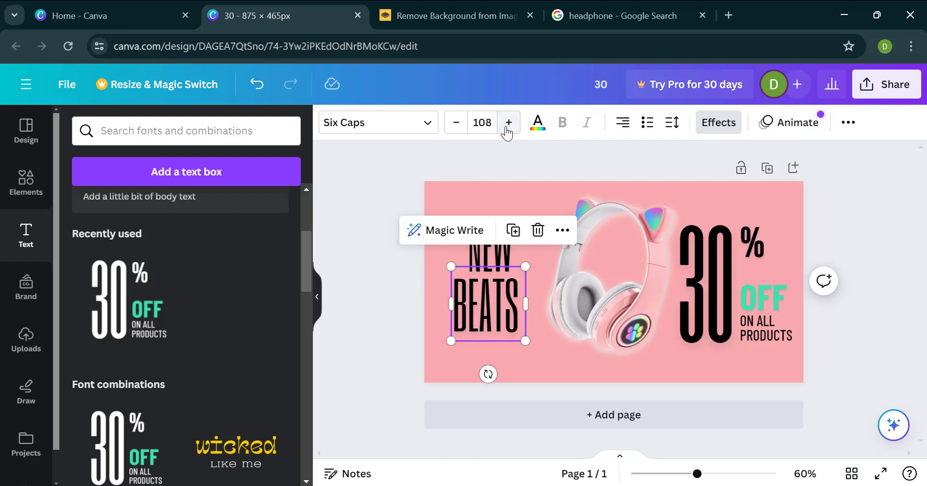
click(508, 127)
click(509, 128)
click(509, 127)
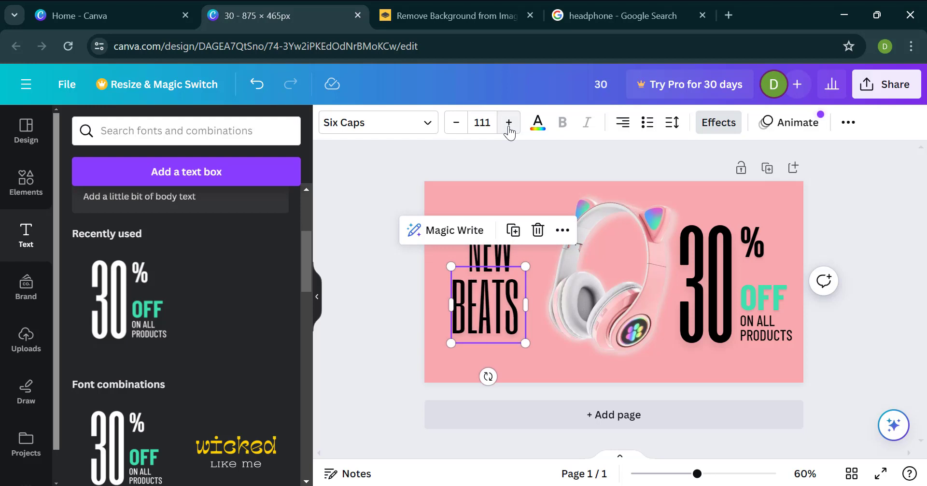
click(509, 126)
click(509, 126)
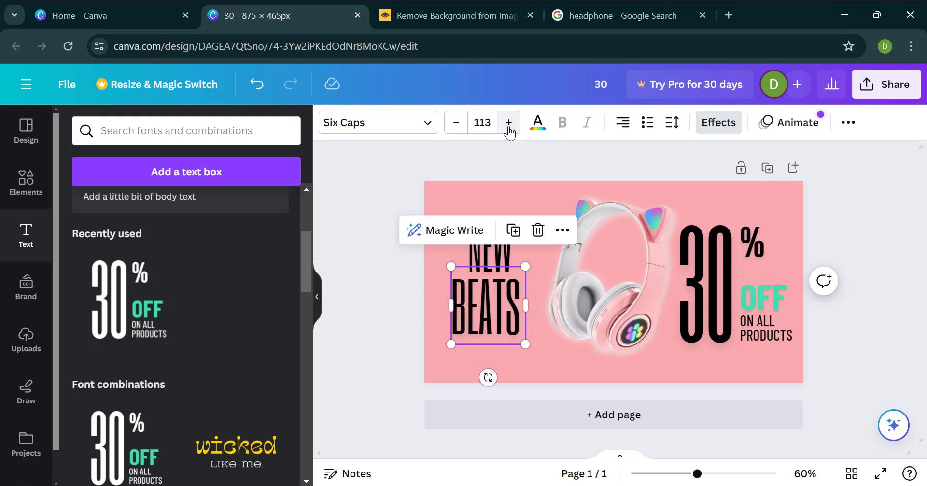
click(509, 126)
click(510, 126)
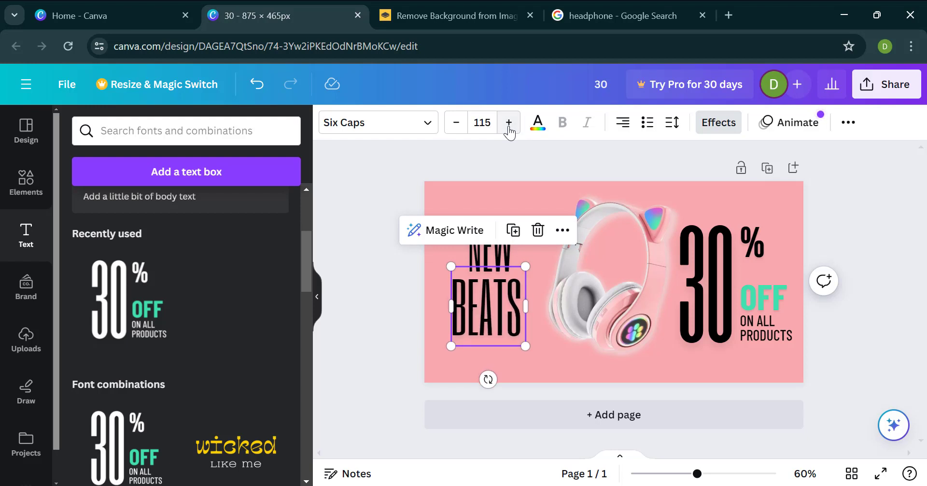
click(406, 286)
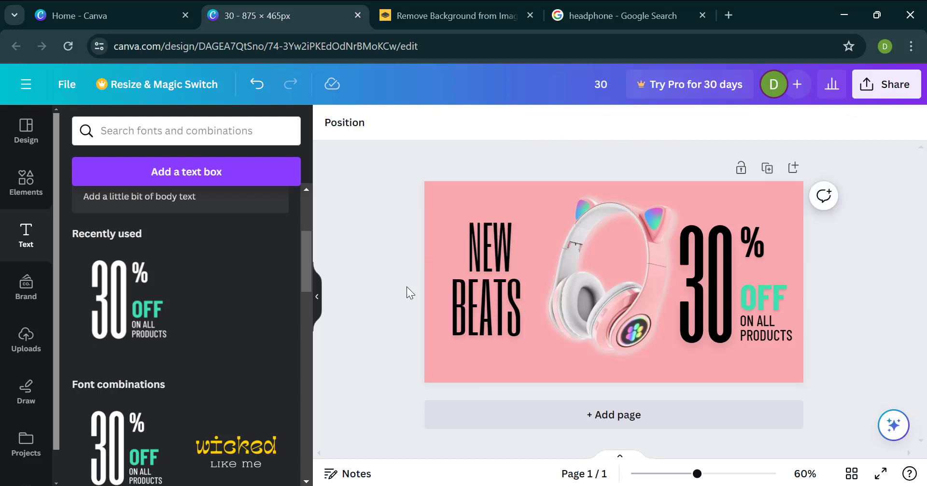
Step: Set the font size of the "NEW" text to 115
click(517, 255)
click(509, 125)
click(509, 125)
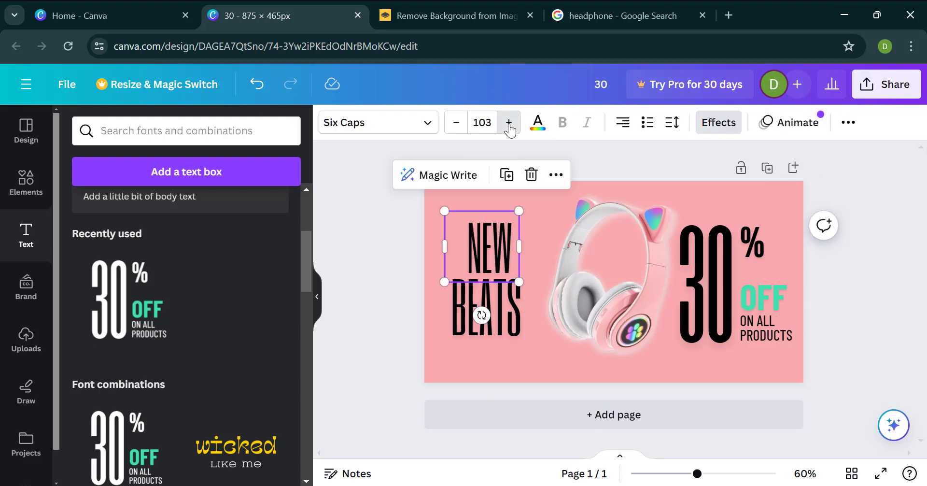
click(509, 124)
click(509, 125)
click(509, 124)
click(509, 124)
click(509, 125)
click(509, 125)
click(509, 125)
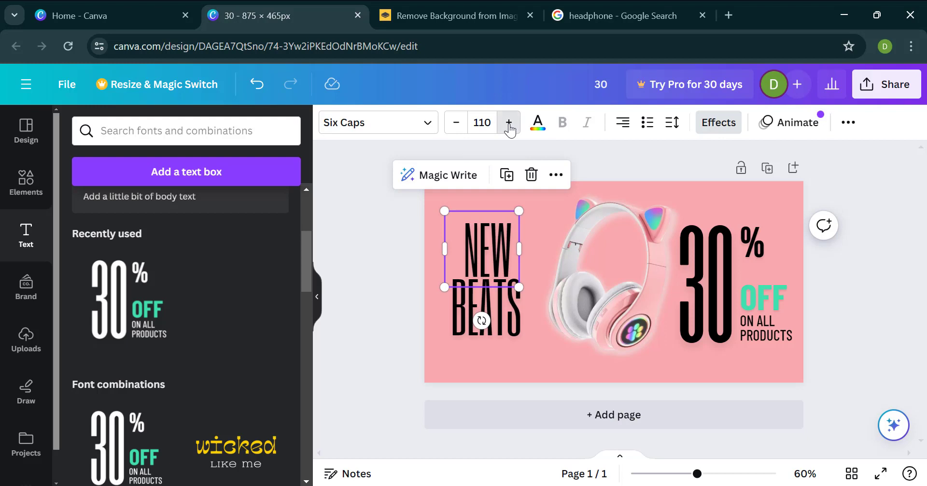
click(509, 124)
click(509, 124)
click(510, 123)
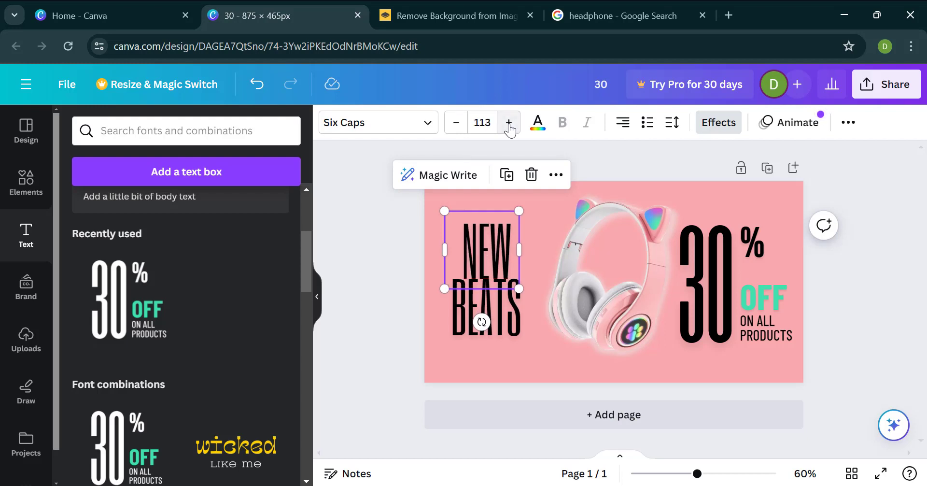
click(509, 125)
click(509, 126)
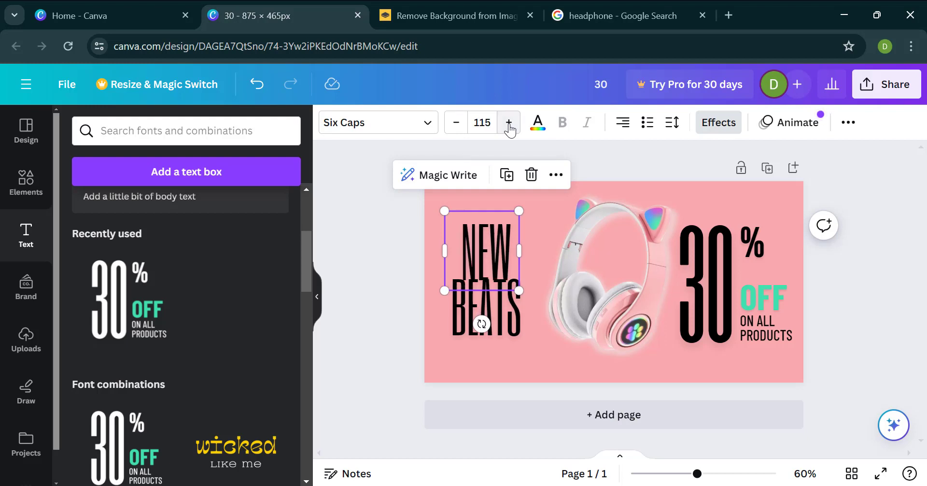
Step: Move "NEW" up and adjust "BEATS" beneath it so the two words stack with a small gap
drag(486, 246, 481, 231)
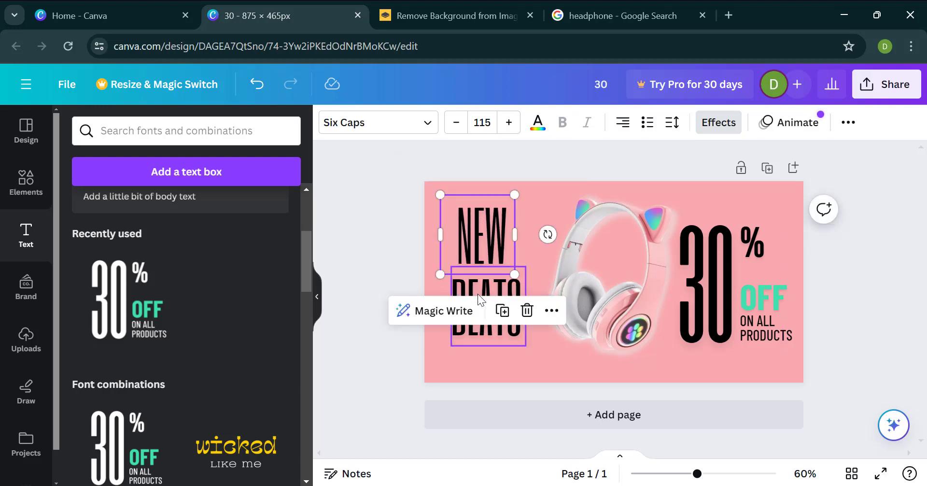
click(482, 329)
drag(481, 330, 484, 324)
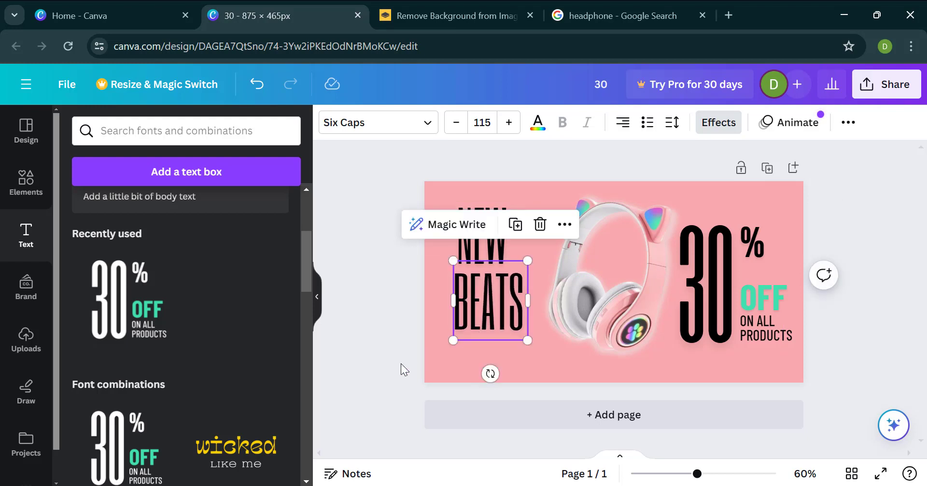
click(401, 363)
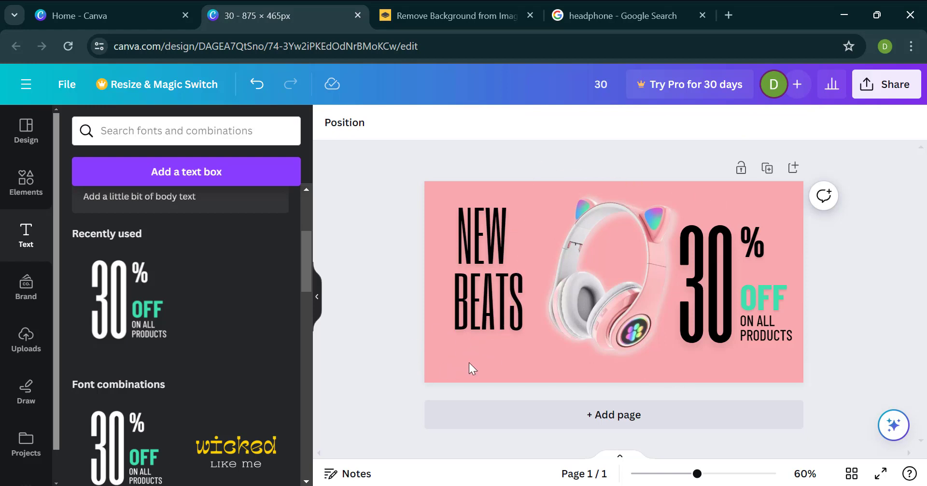
Step: Add a square shape and move it to the banner's lower edge beneath the "BEATS" text
click(27, 179)
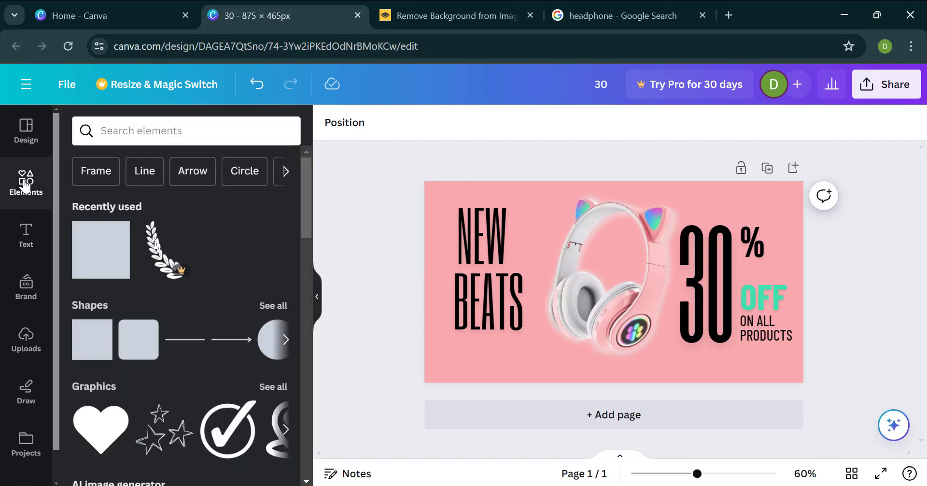
click(98, 253)
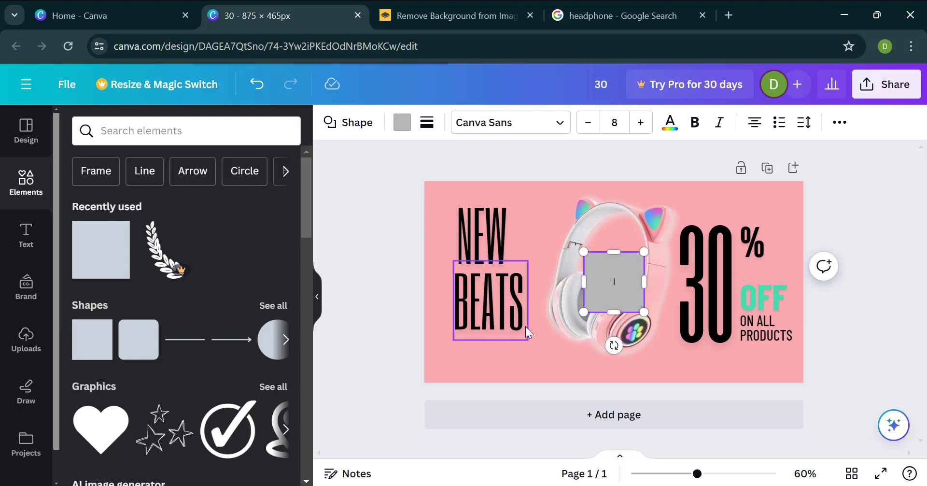
double_click(613, 286)
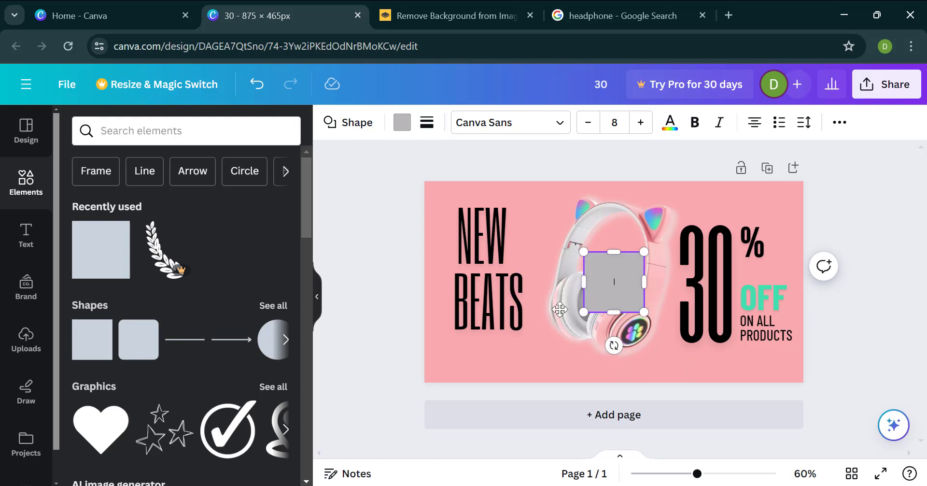
drag(617, 285, 490, 356)
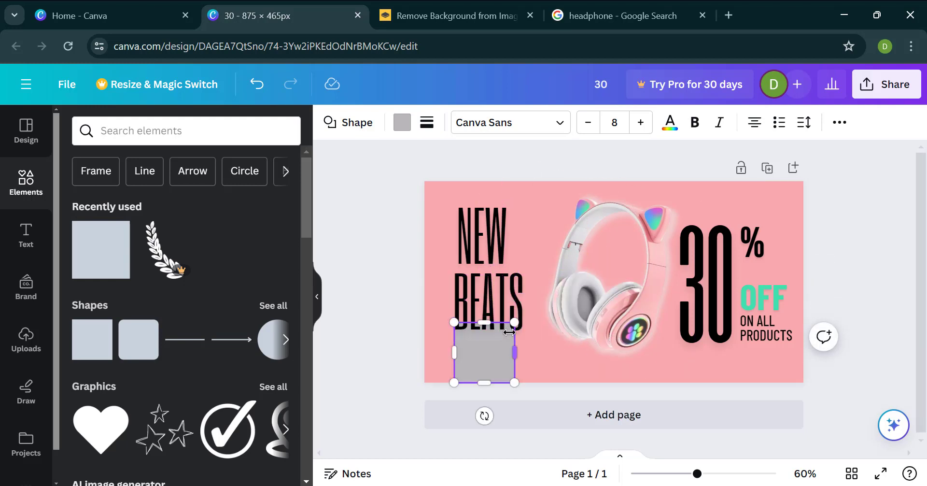
Step: Reshape the grey square into a flat, wider bar just beneath "BEATS" and set its font to Barlow Condensed
drag(477, 323, 491, 336)
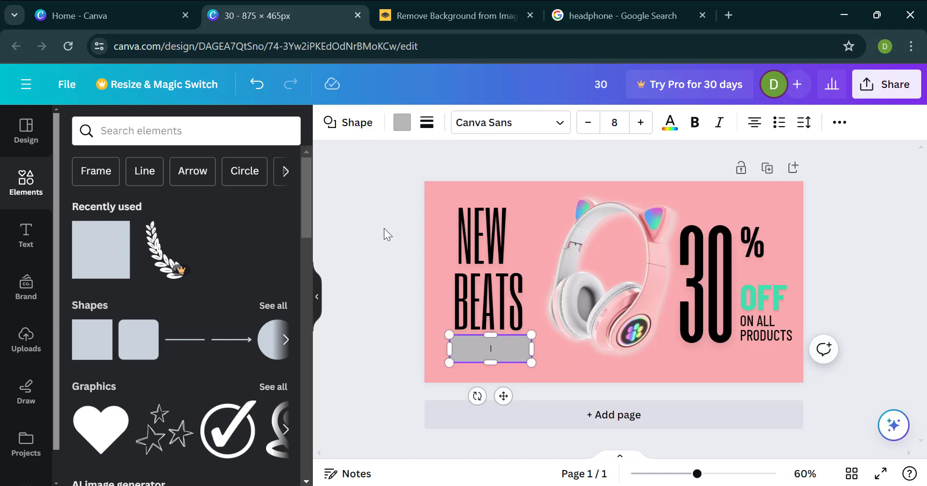
click(30, 249)
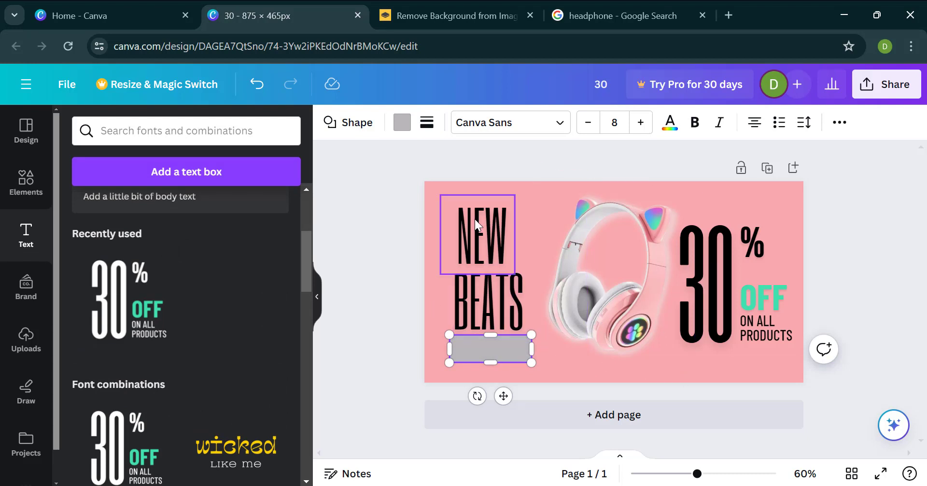
click(482, 127)
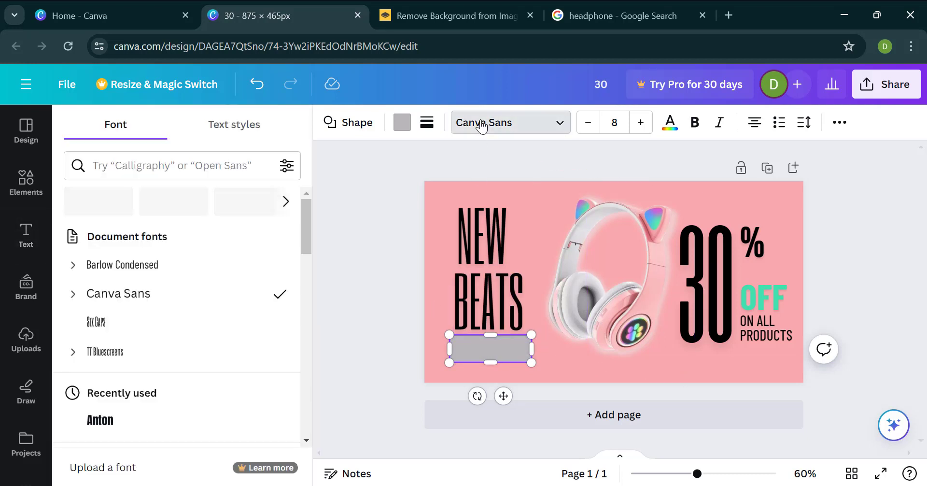
scroll(192, 294, down, 2)
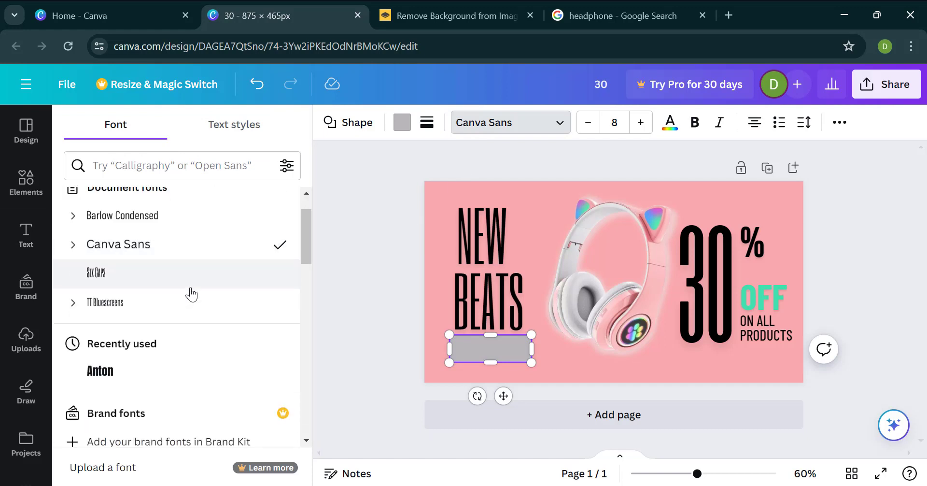
click(171, 225)
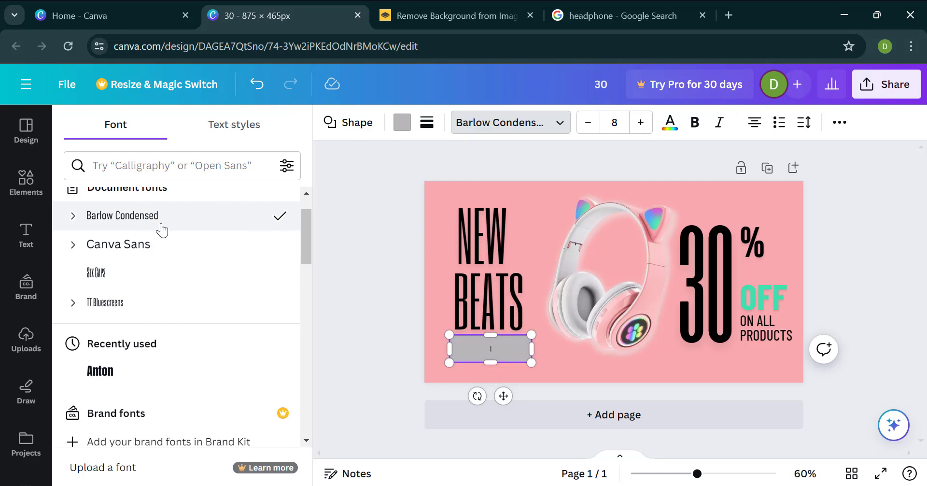
Step: Add a heading text box and move it over the grey bar beneath "BEATS"
click(46, 250)
scroll(142, 250, up, 3)
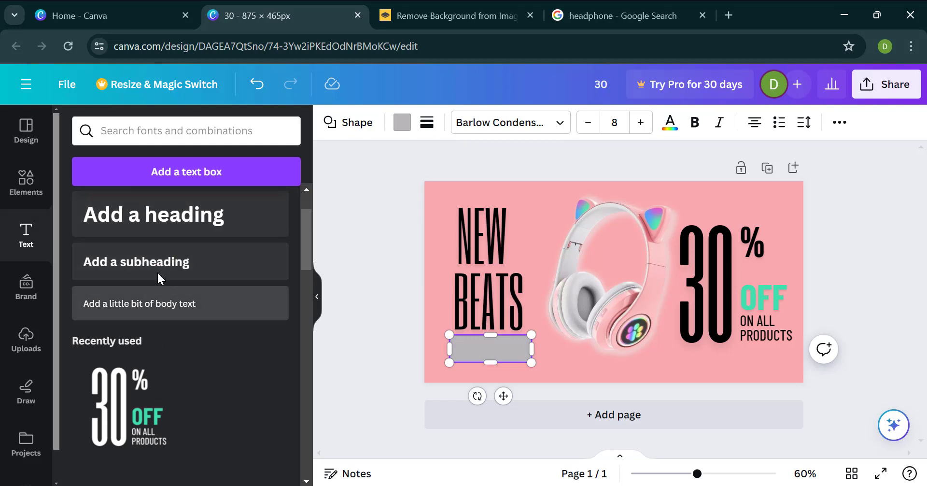
click(164, 234)
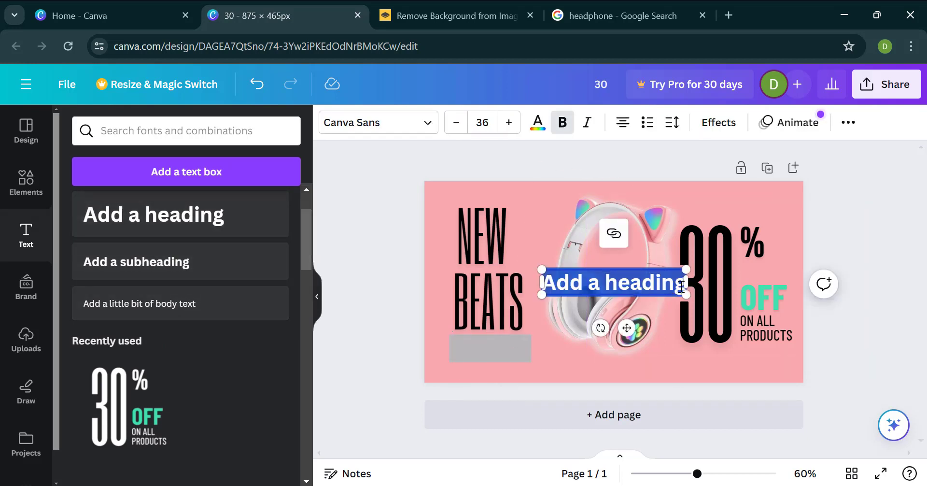
double_click(652, 282)
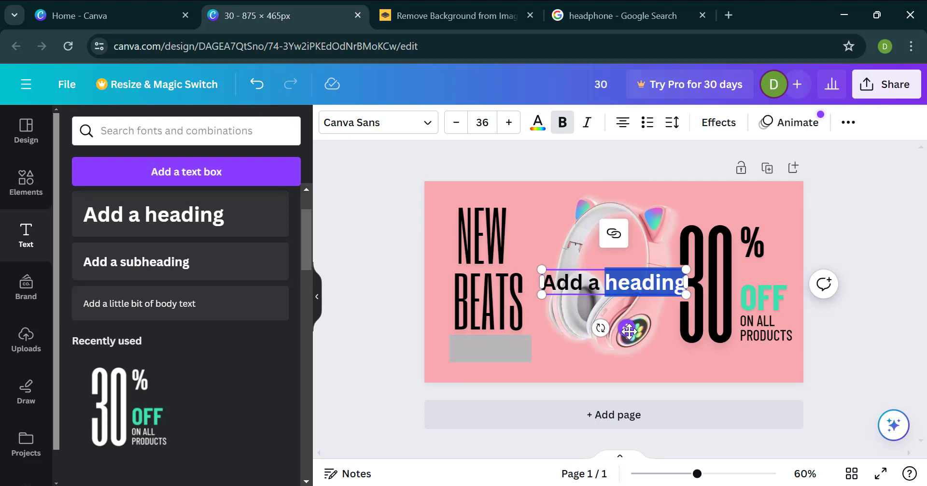
drag(627, 328, 498, 386)
Step: Replace the new heading's placeholder text with "SHOP NOW" in capitals
triple_click(501, 344)
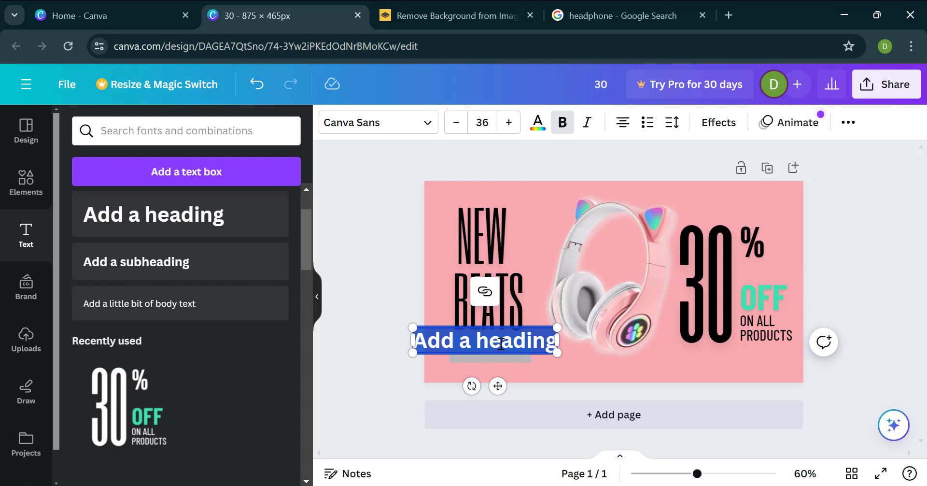
text(shop)
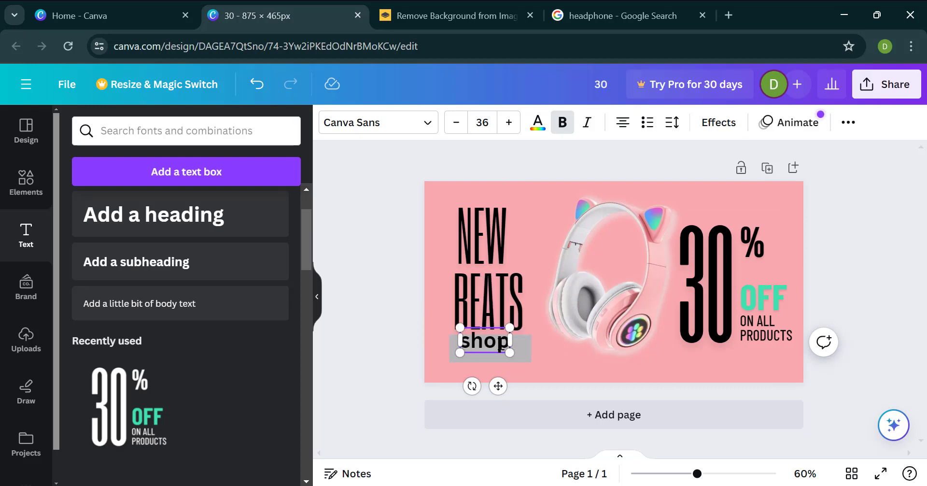
text( now)
key(BackSpace)
key(BackSpace)
key(BackSpace)
key(BackSpace)
key(BackSpace)
key(BackSpace)
key(BackSpace)
key(BackSpace)
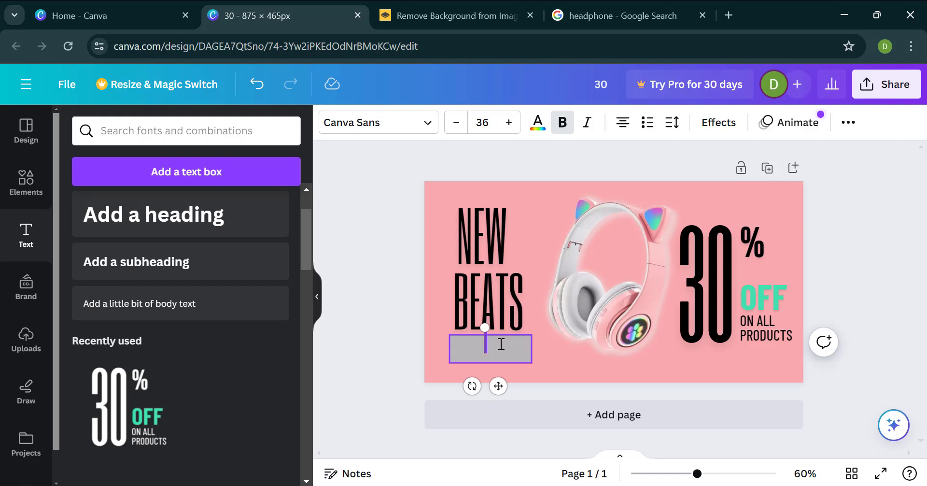
text(SHOP NOW)
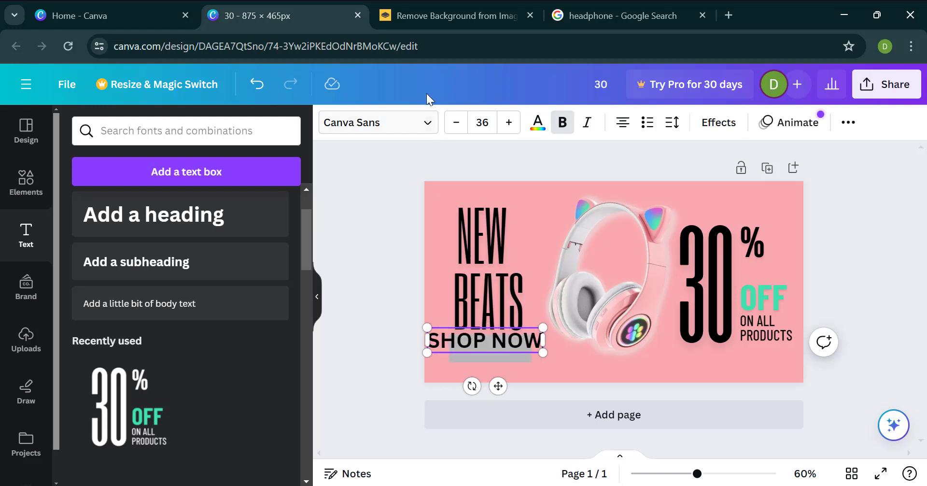
Step: Format "SHOP NOW" in Barlow Condensed at size 31 and move it down onto the grey bar
click(424, 121)
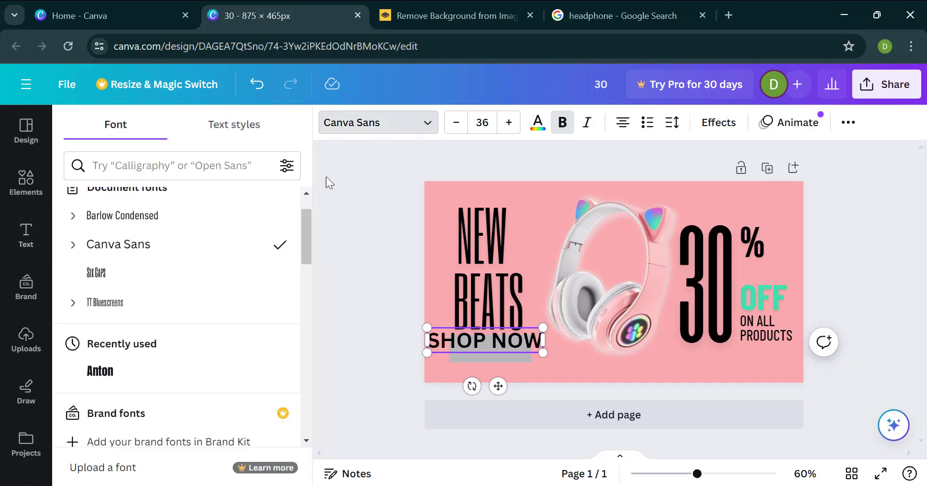
click(210, 229)
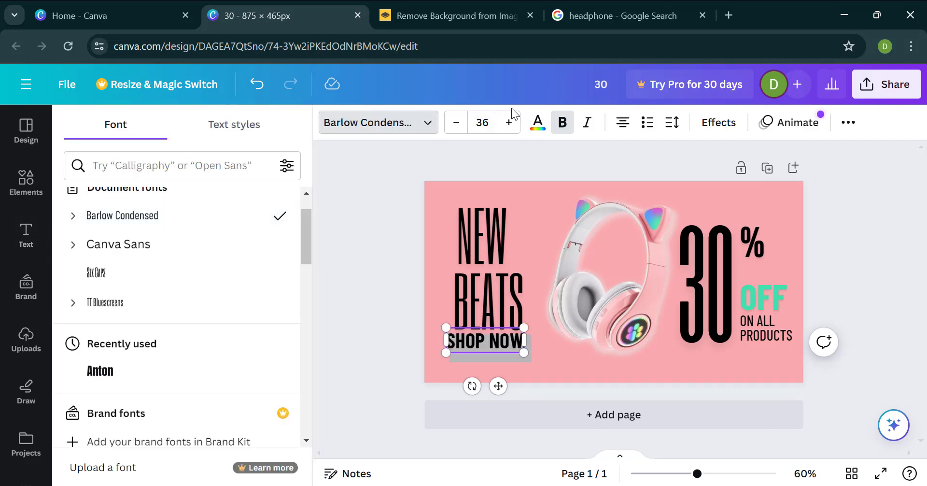
click(456, 122)
click(456, 122)
click(456, 122)
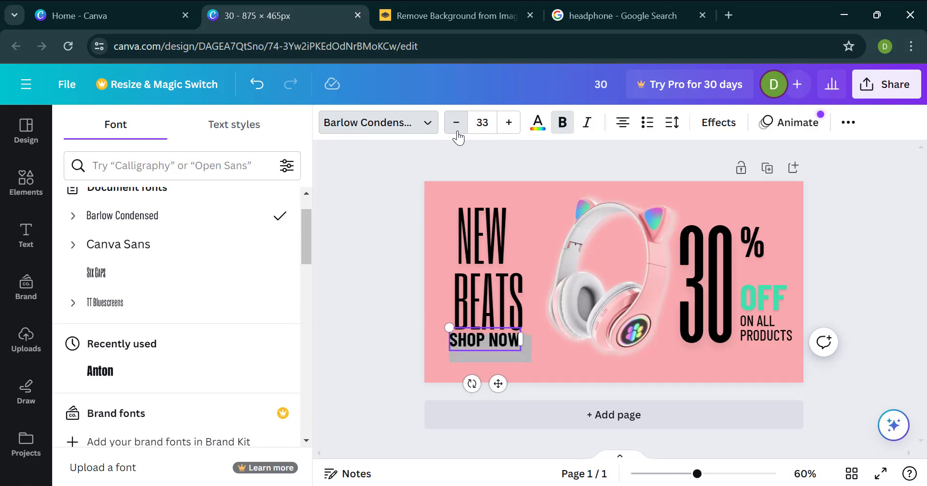
click(456, 122)
click(456, 123)
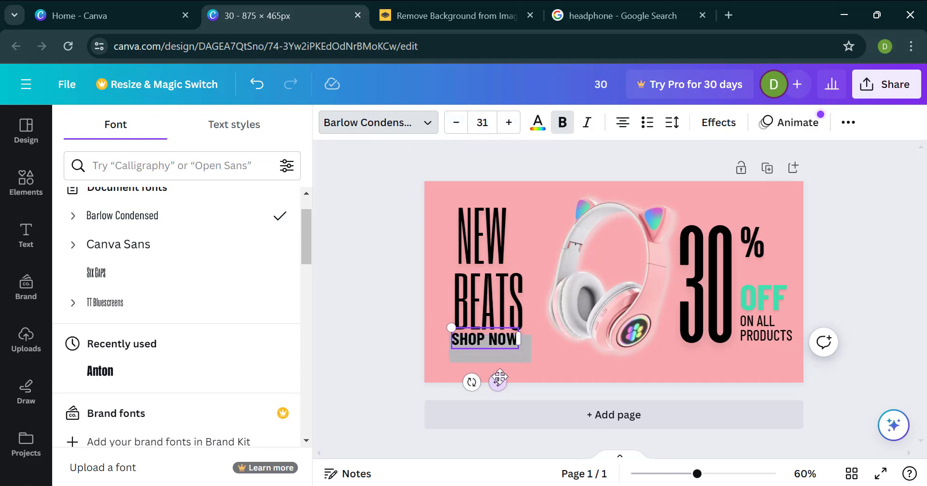
drag(498, 382, 501, 387)
Step: Fill the bar behind "SHOP NOW" with black
click(462, 361)
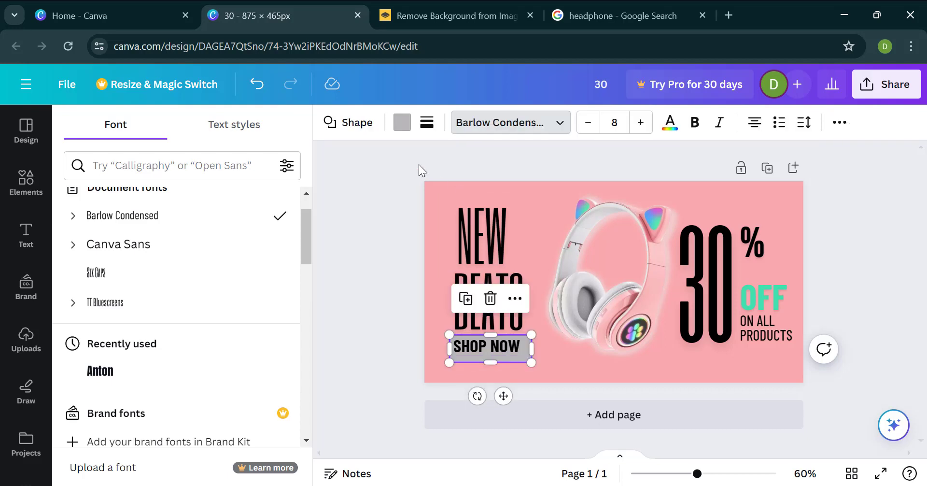
click(402, 122)
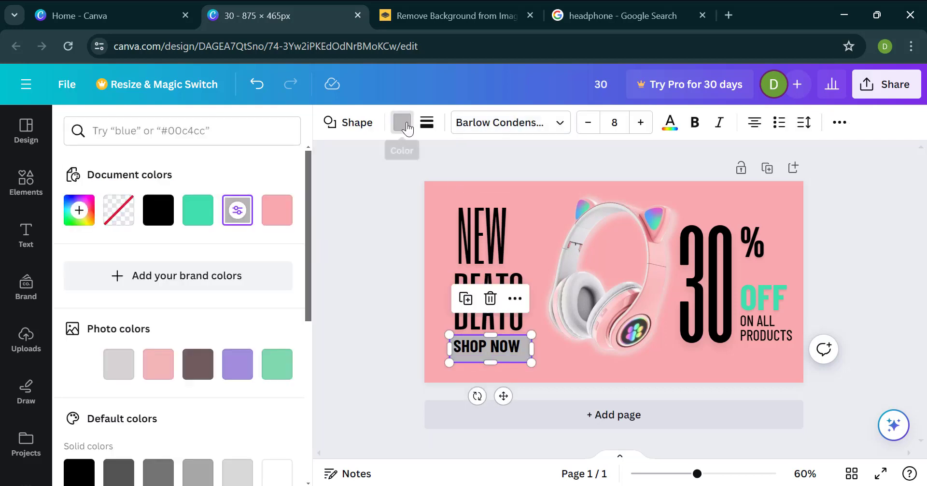
click(166, 213)
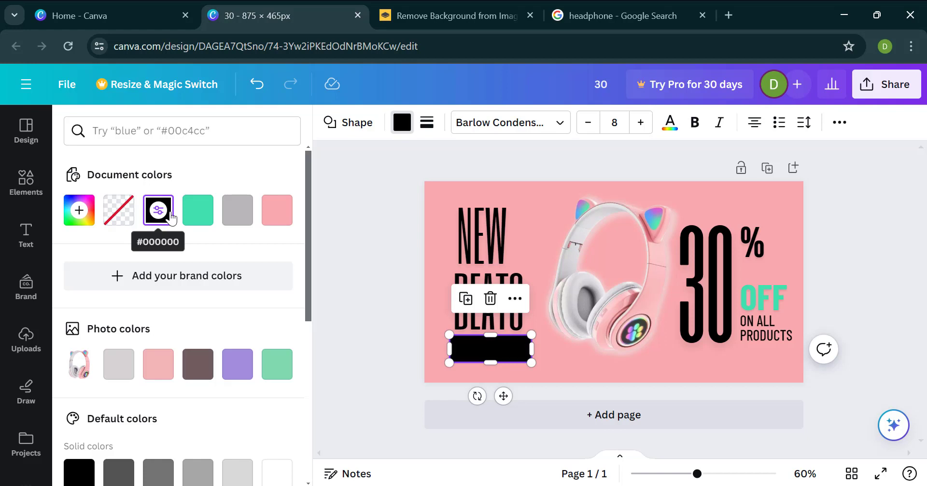
Step: Colour the "SHOP NOW" text white and centre it on the black bar
double_click(486, 352)
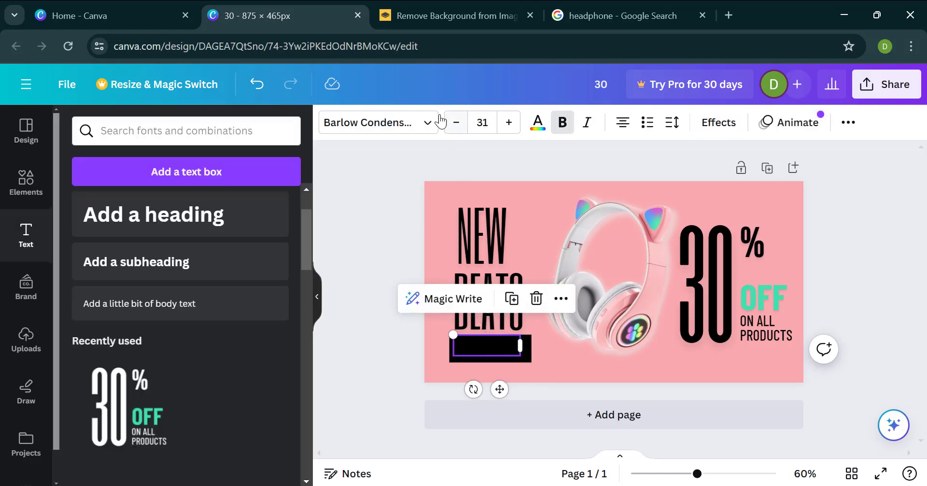
click(538, 130)
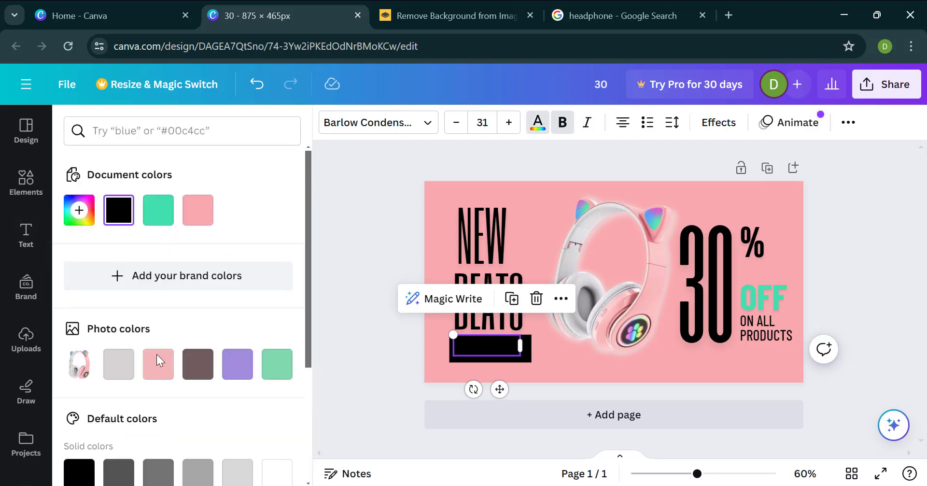
scroll(161, 360, down, 3)
click(274, 360)
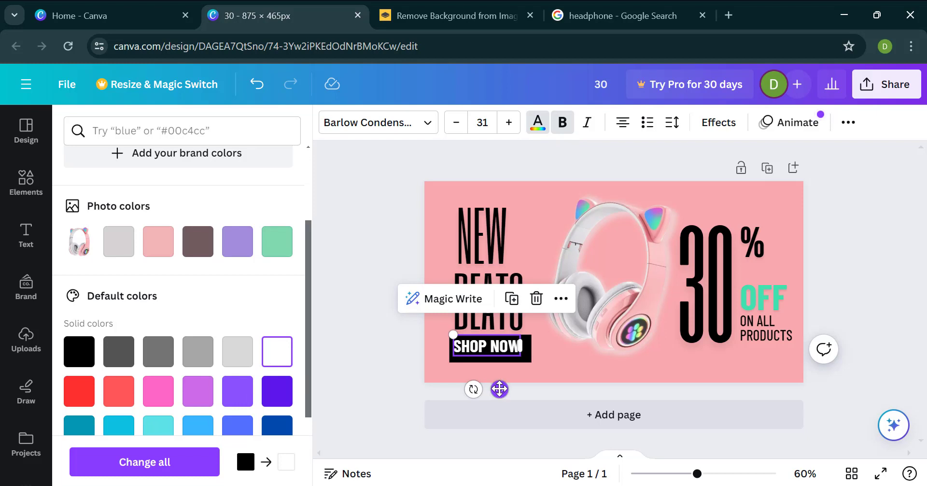
drag(499, 387, 505, 392)
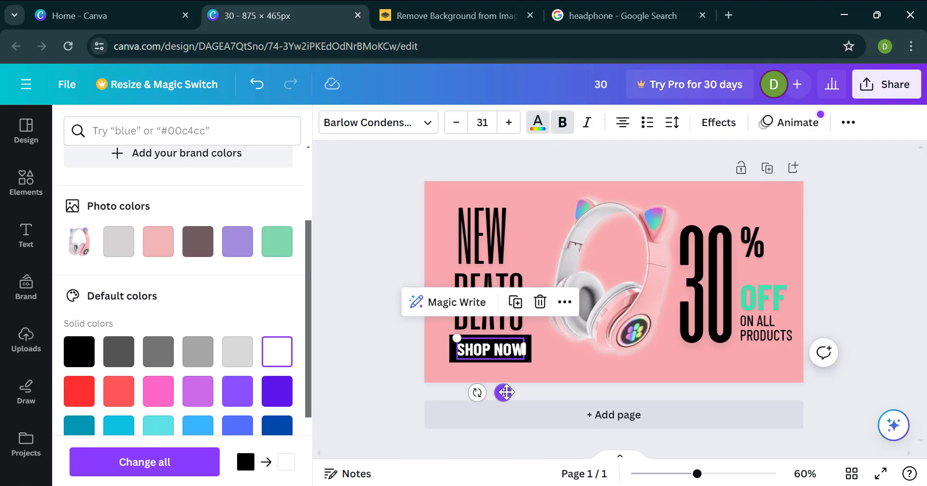
click(558, 376)
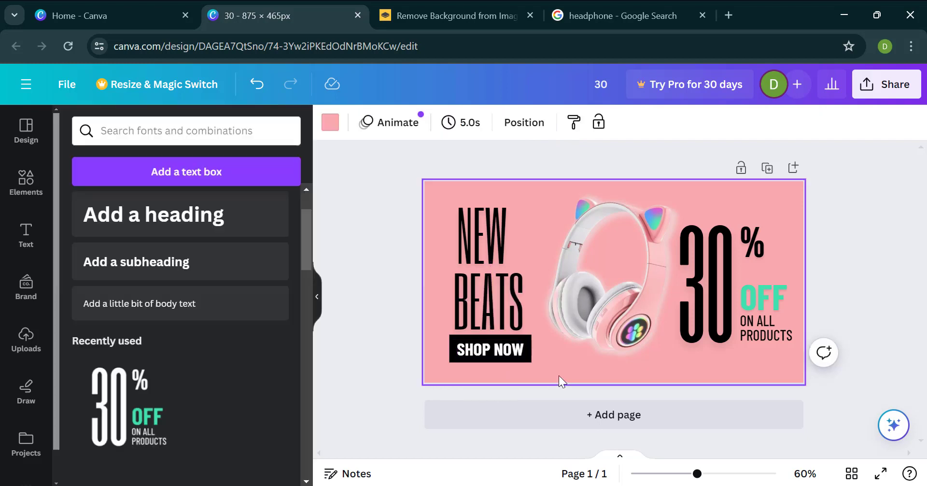
Step: Widen the black bar slightly on both sides and set its corner rounding to 18
click(528, 360)
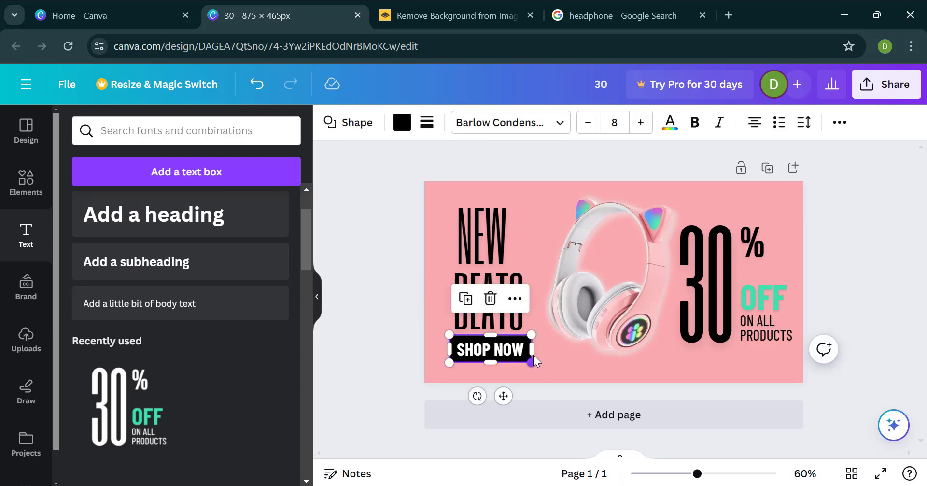
drag(533, 353, 540, 353)
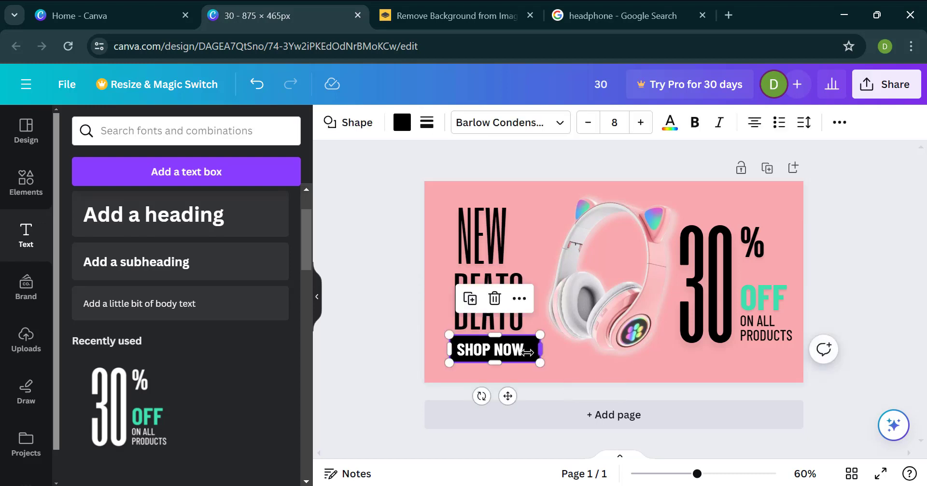
drag(445, 352, 441, 351)
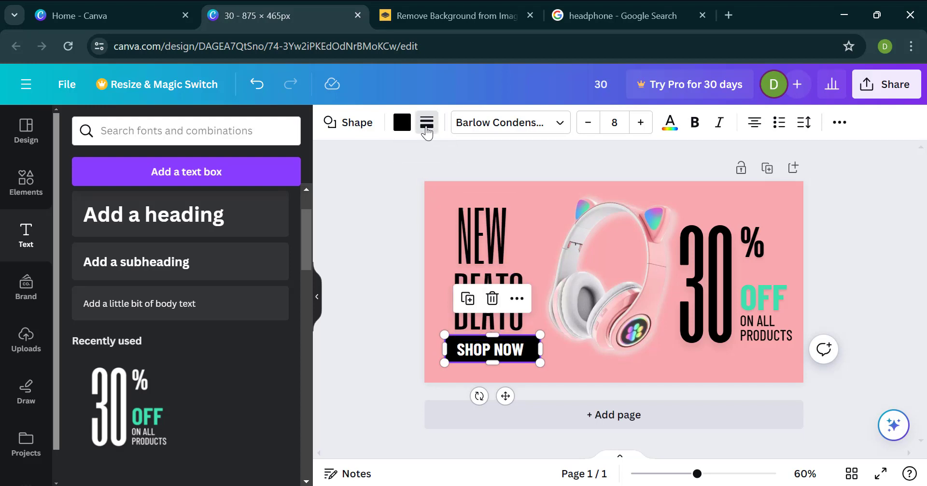
click(427, 131)
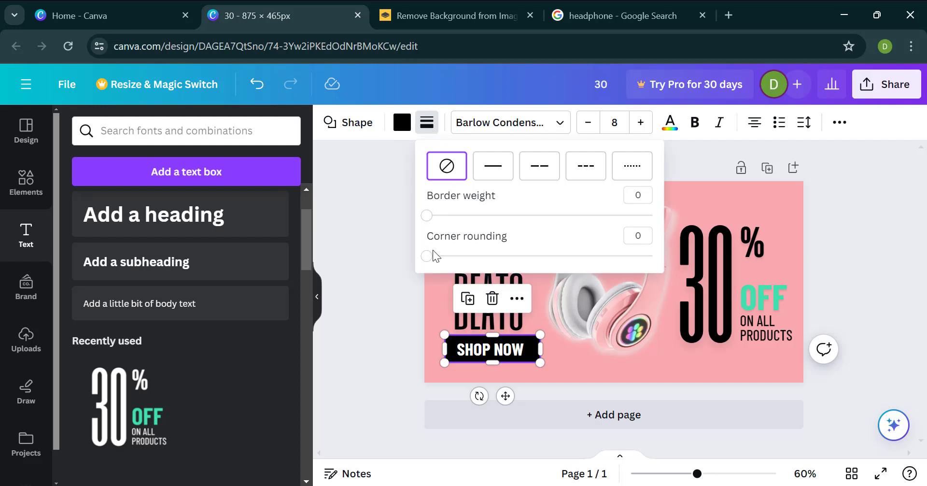
drag(432, 260, 468, 257)
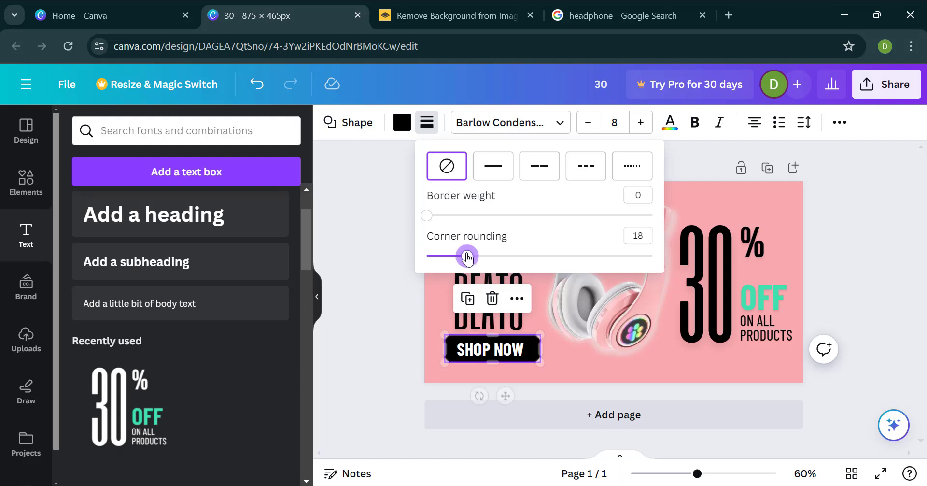
Step: Nudge the "SHOP NOW" text slightly upward within the rounded black bar
click(468, 356)
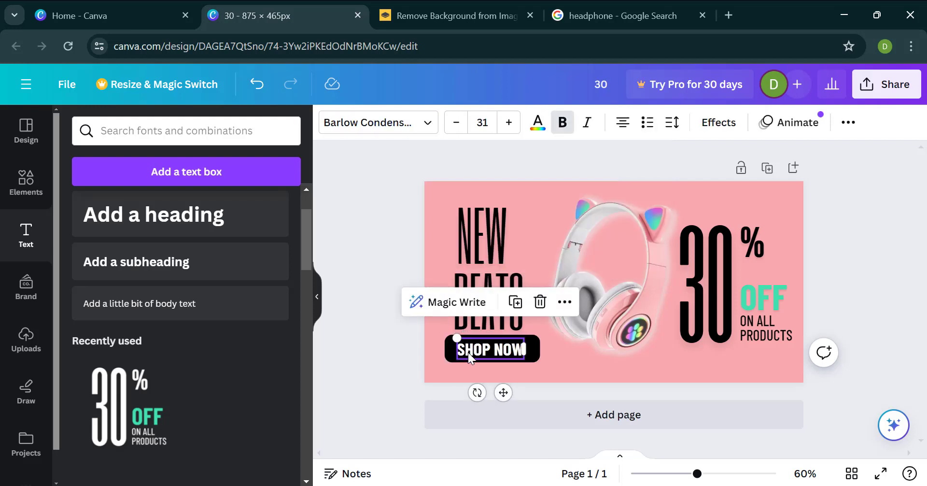
key(Up)
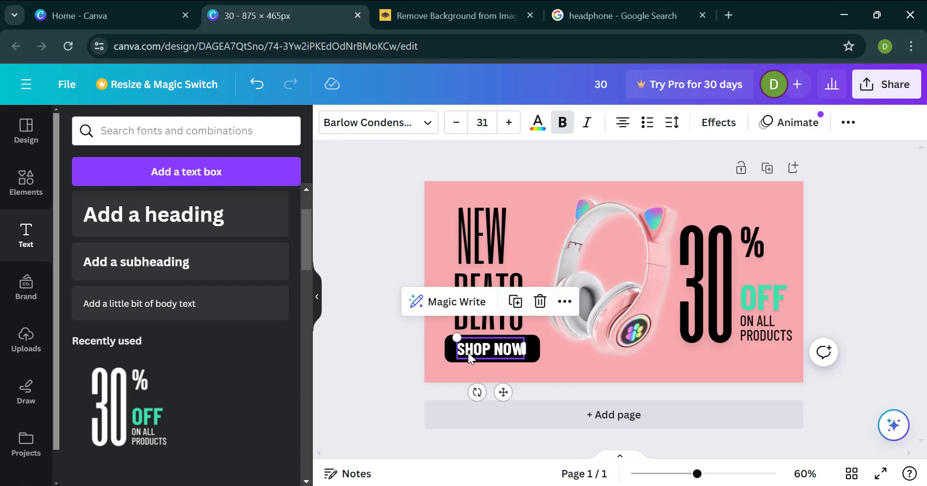
key(Up)
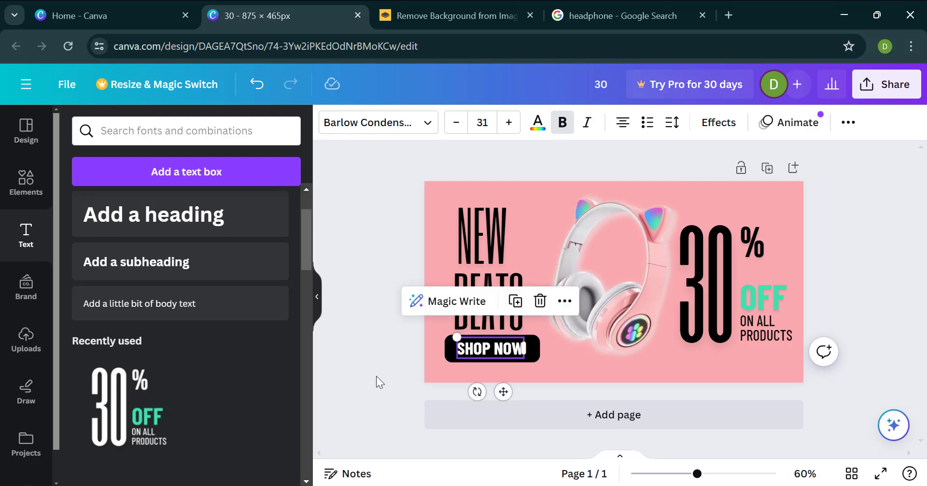
click(442, 329)
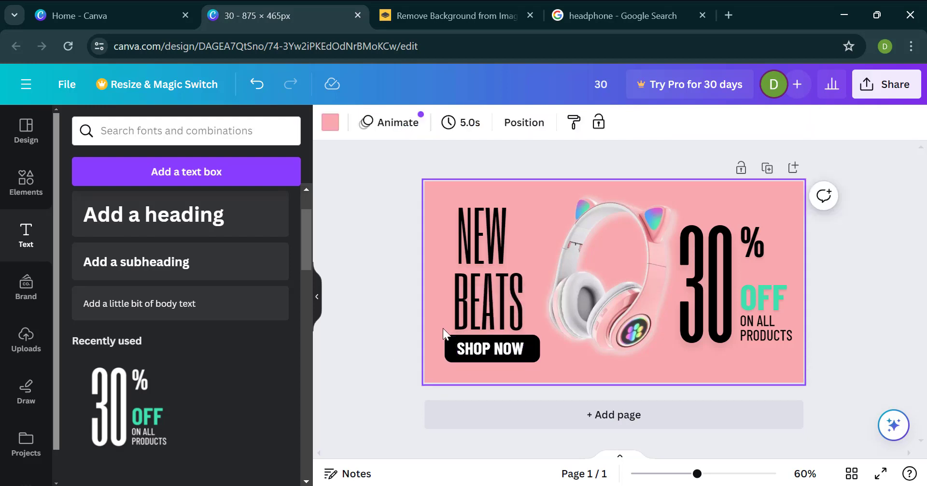
Step: Move the black bar and "SHOP NOW" together slightly right so the bar's left edge lines up with "BEATS"
click(451, 352)
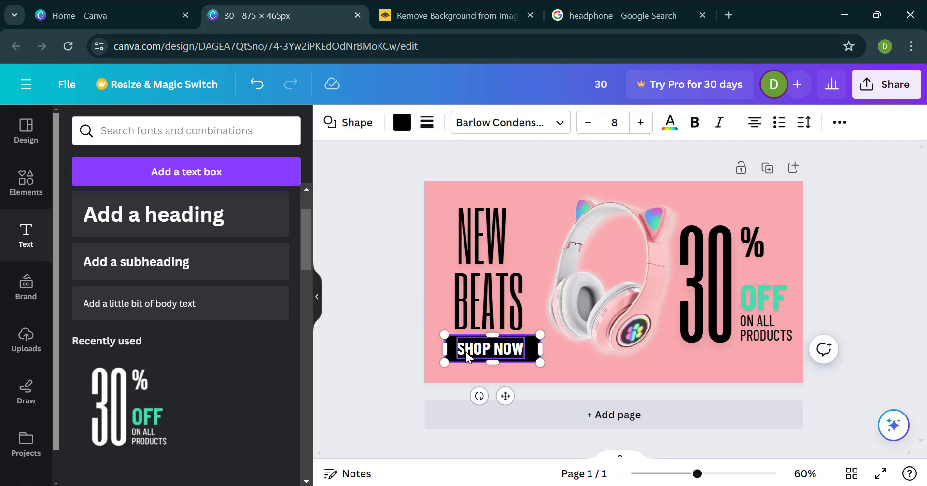
shift+click(466, 353)
drag(510, 390, 515, 397)
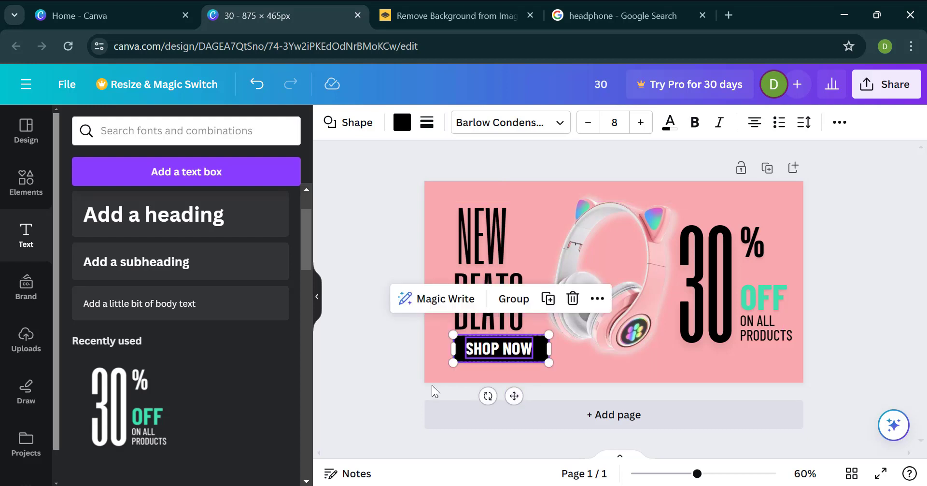
click(416, 385)
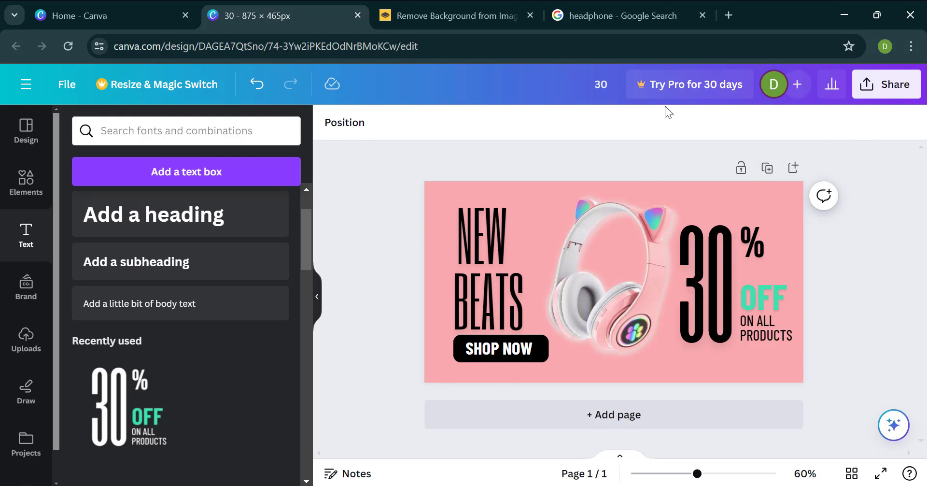
Step: Open the download options for the finished banner
click(901, 89)
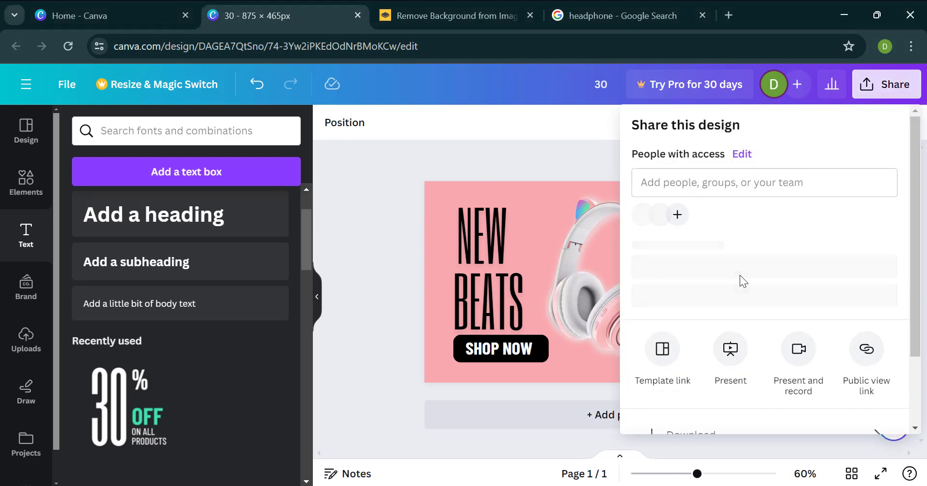
scroll(742, 281, down, 2)
scroll(743, 280, down, 1)
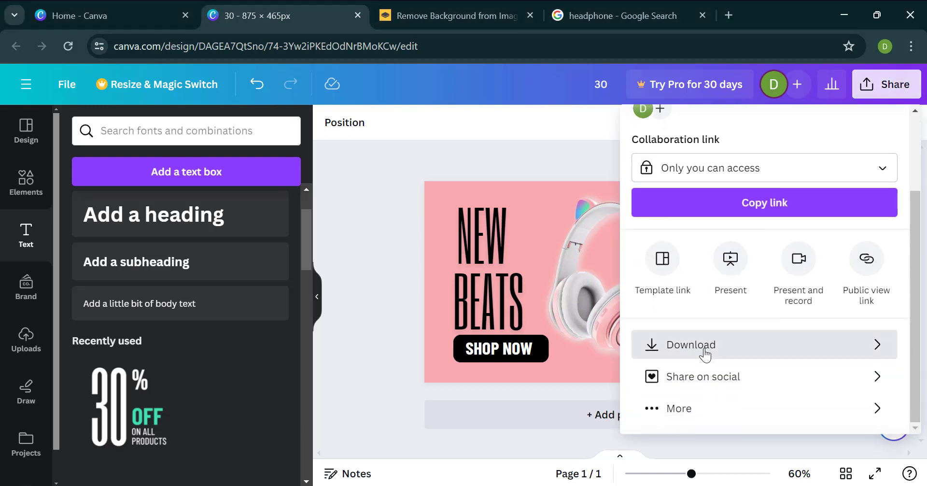
click(705, 350)
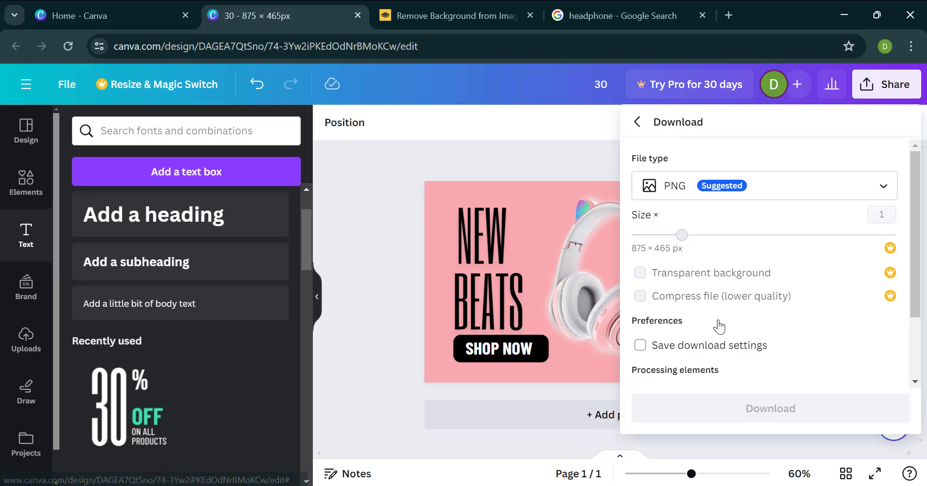